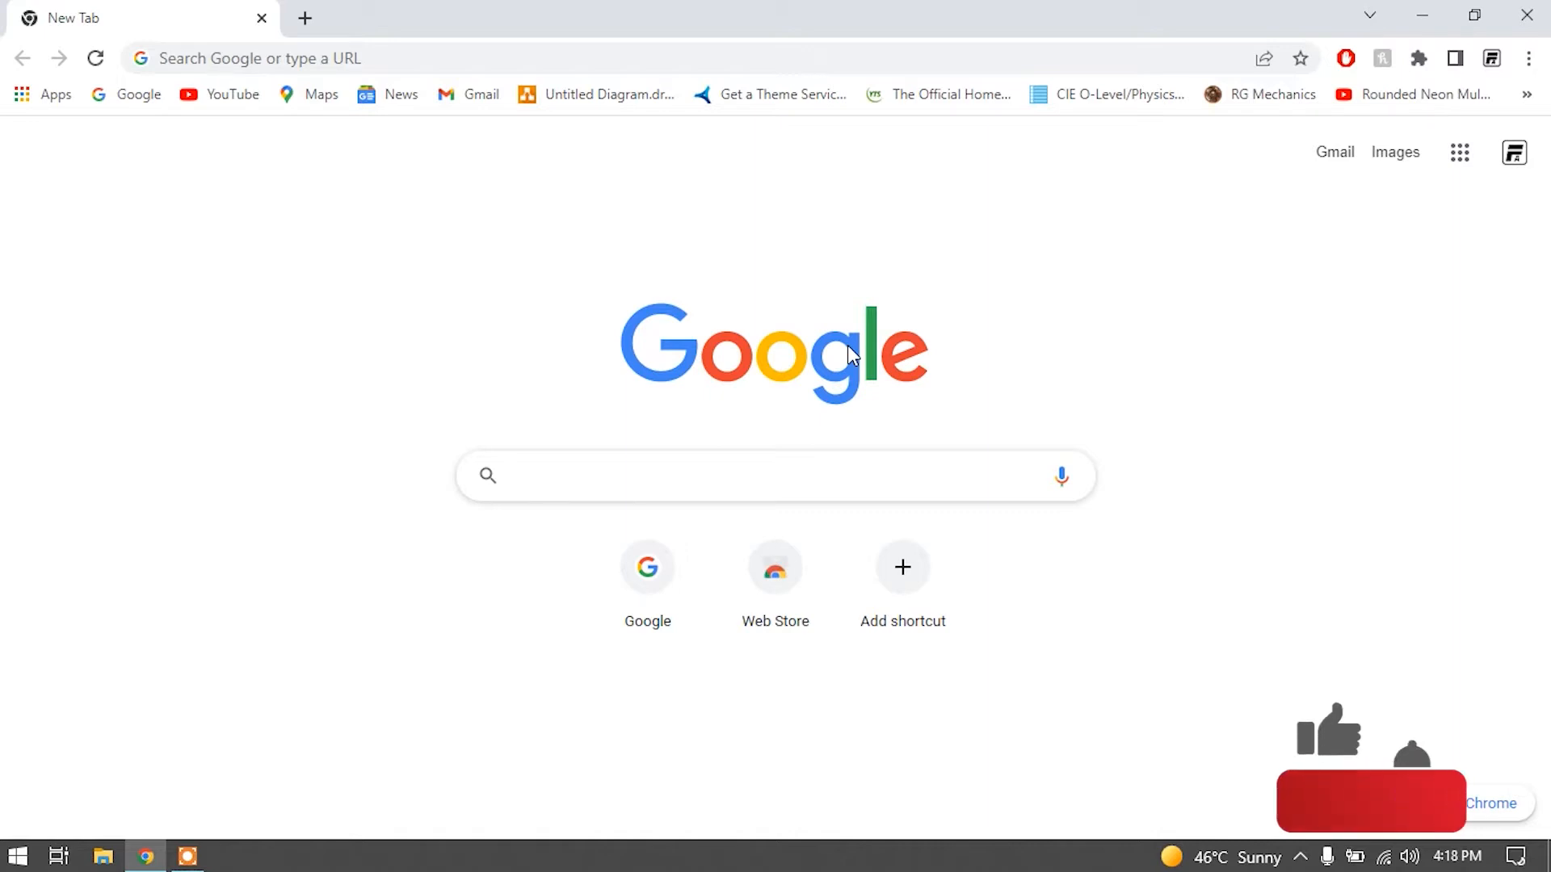
Step: Search Google for "vs code" and open the official Visual Studio Code website
type("VS Cod")
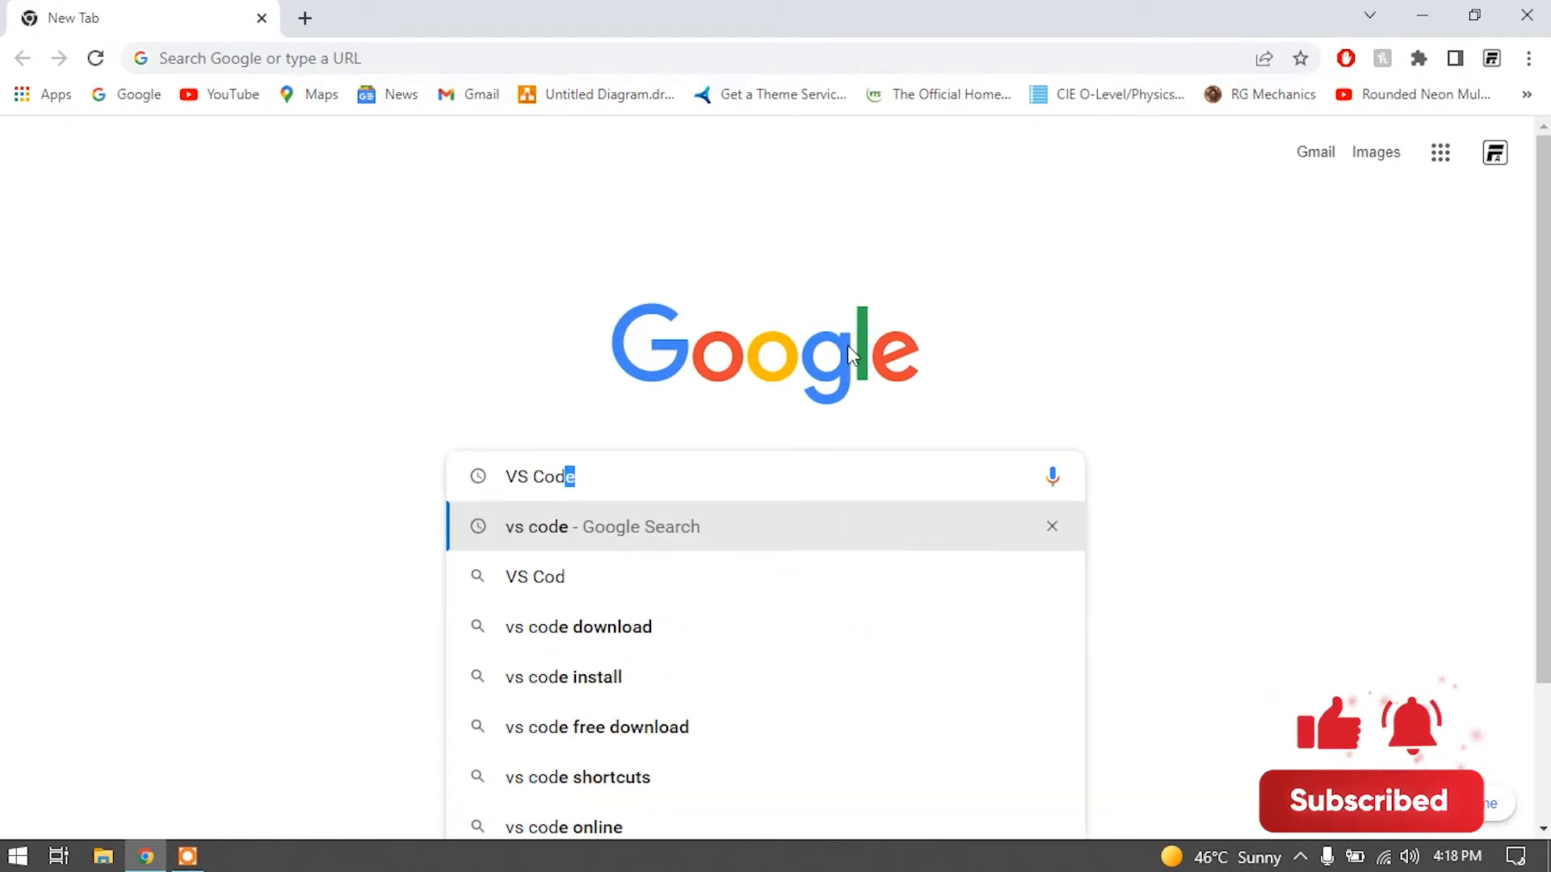
key("Return")
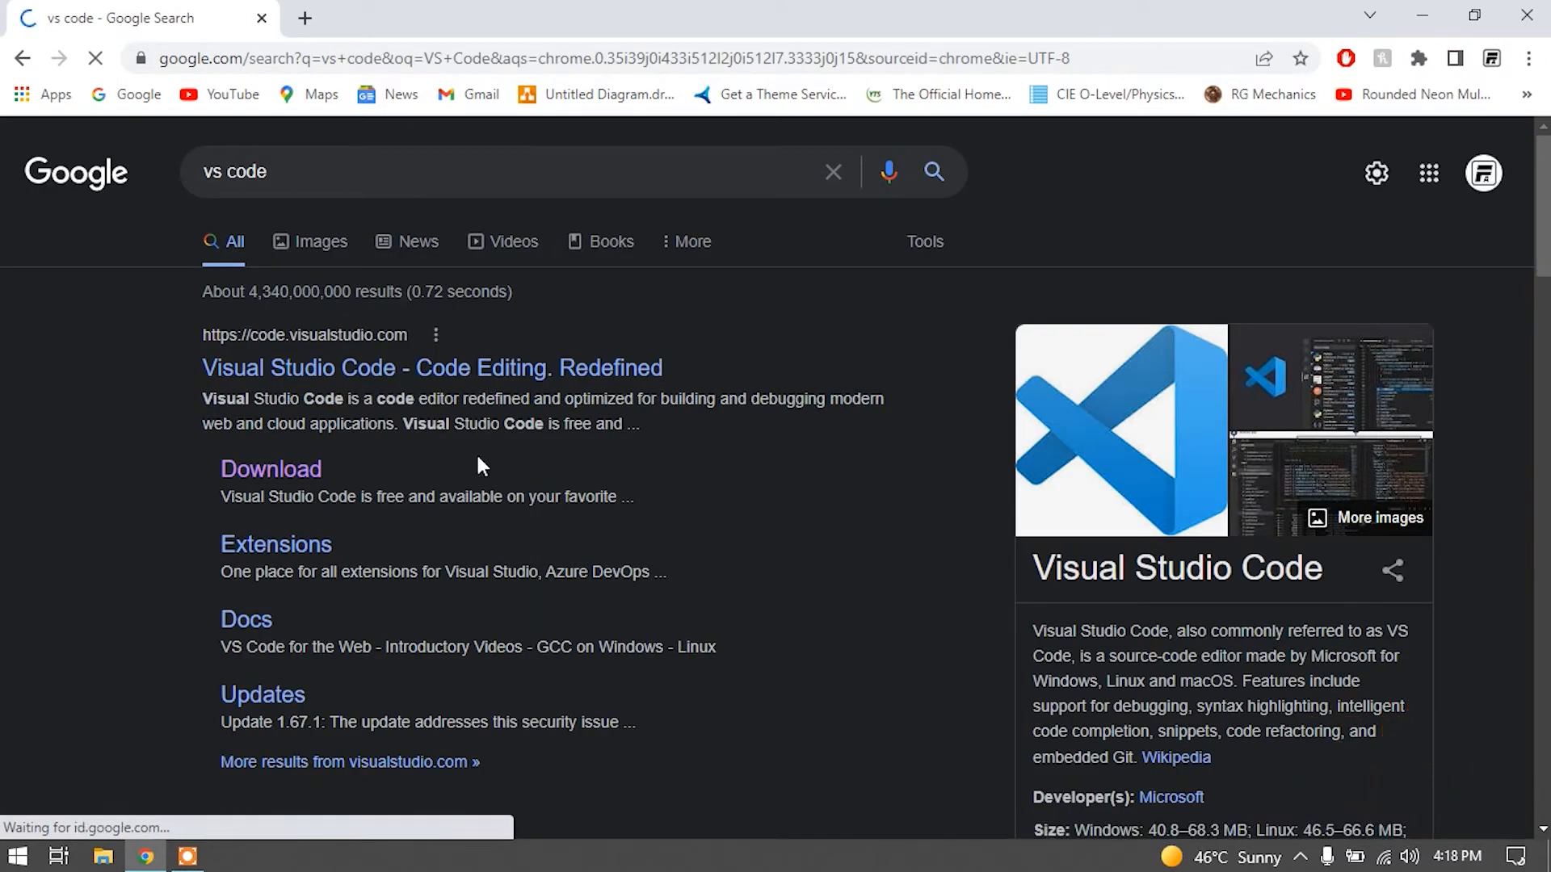
left_click(407, 358)
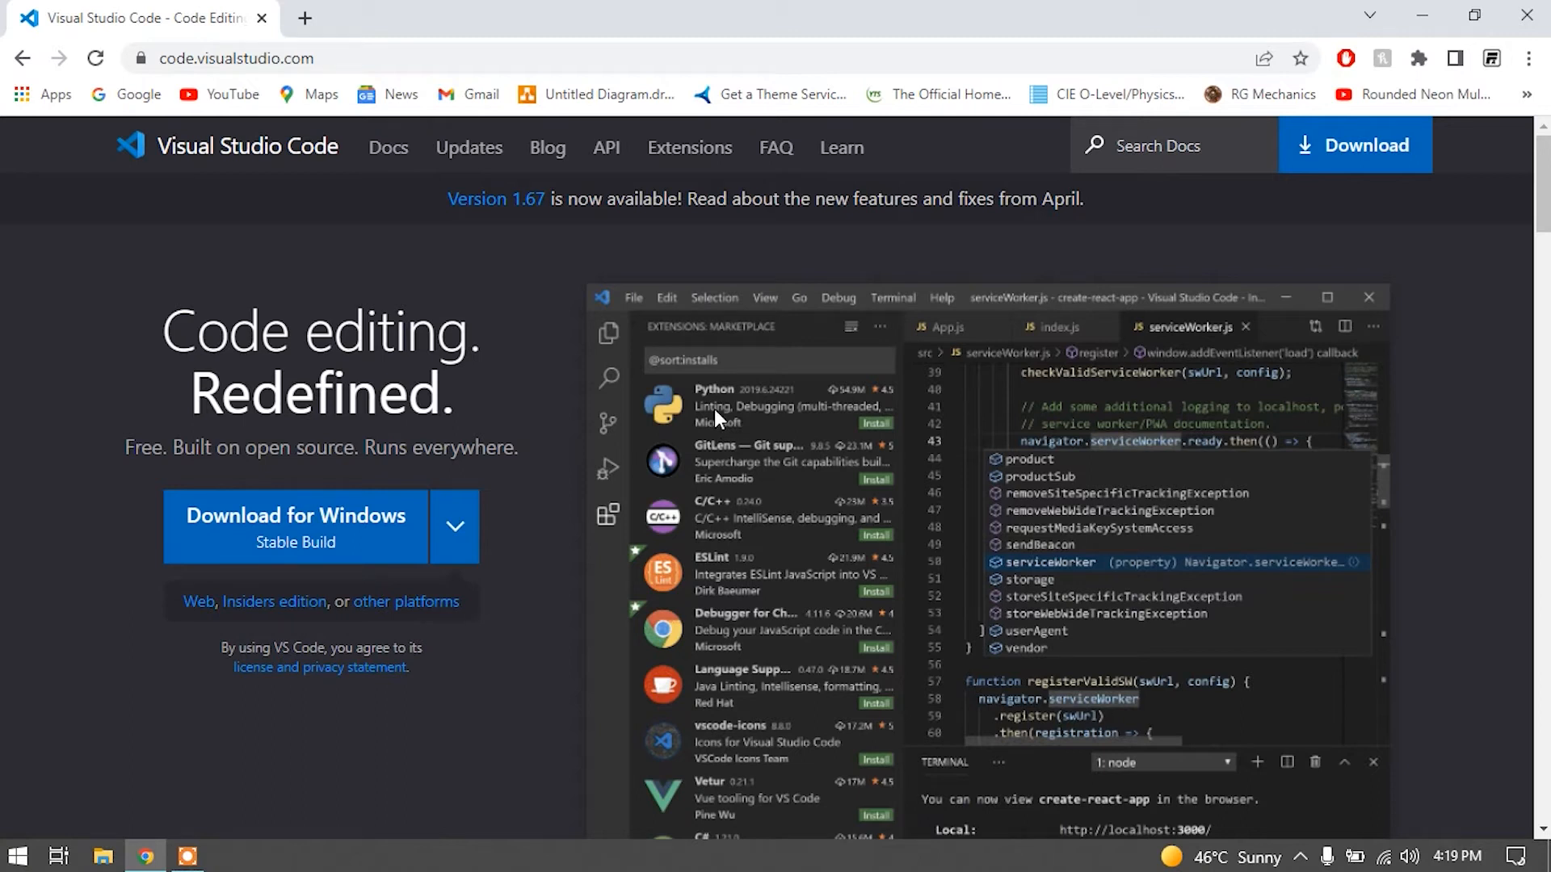
Step: Look over the Visual Studio Code home page and download the stable build for Windows
scroll(730, 405, "down", 10)
scroll(730, 405, "down", 5)
scroll(732, 403, "up", 20)
left_click(350, 543)
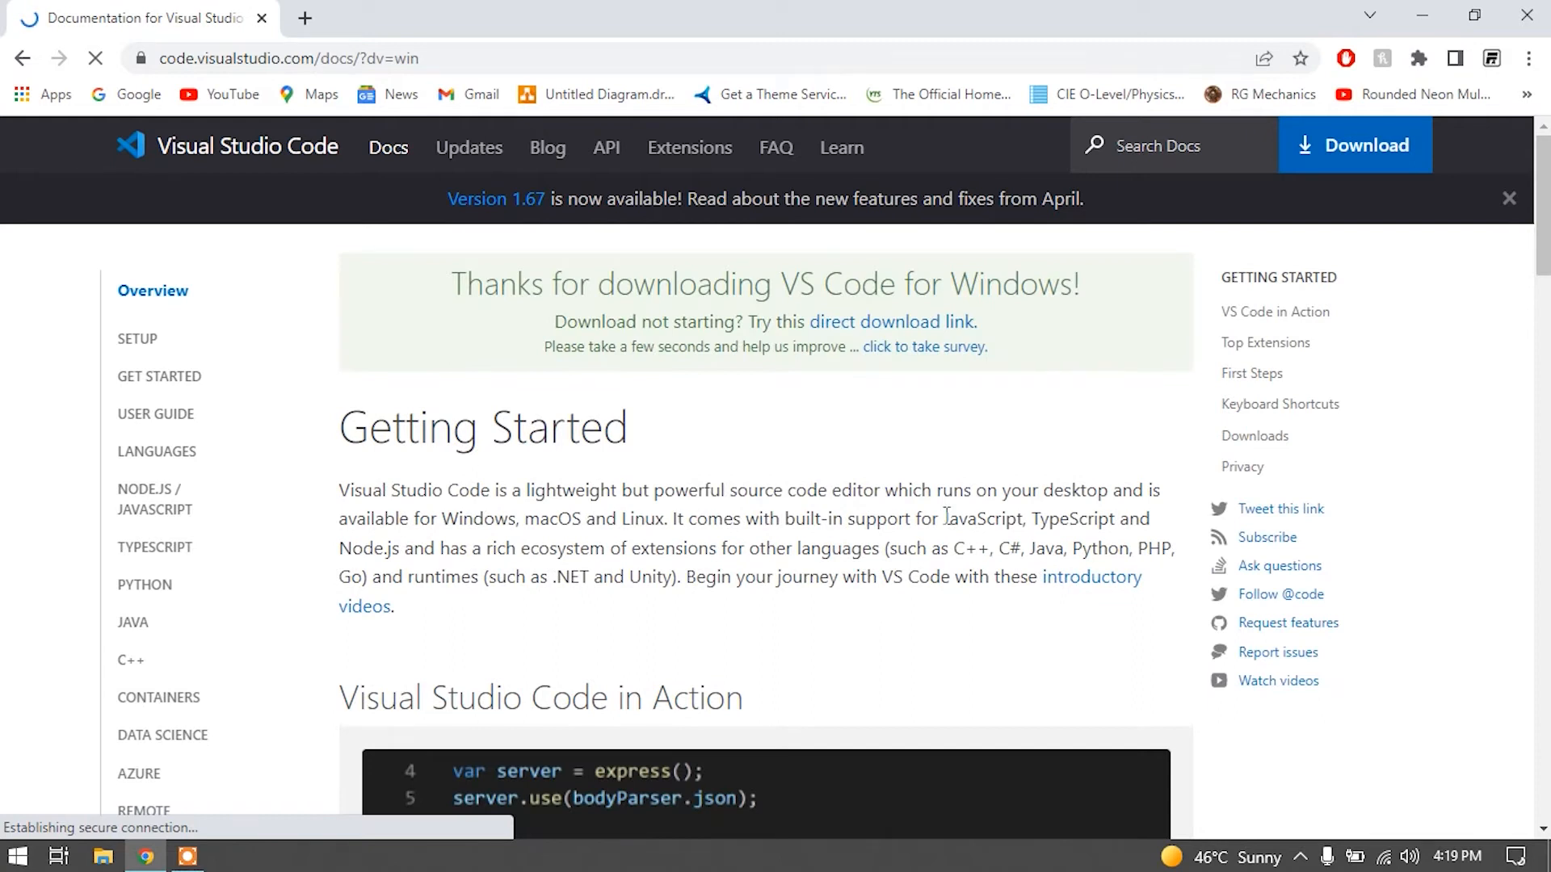
scroll(945, 517, "down", 5)
scroll(947, 527, "up", 5)
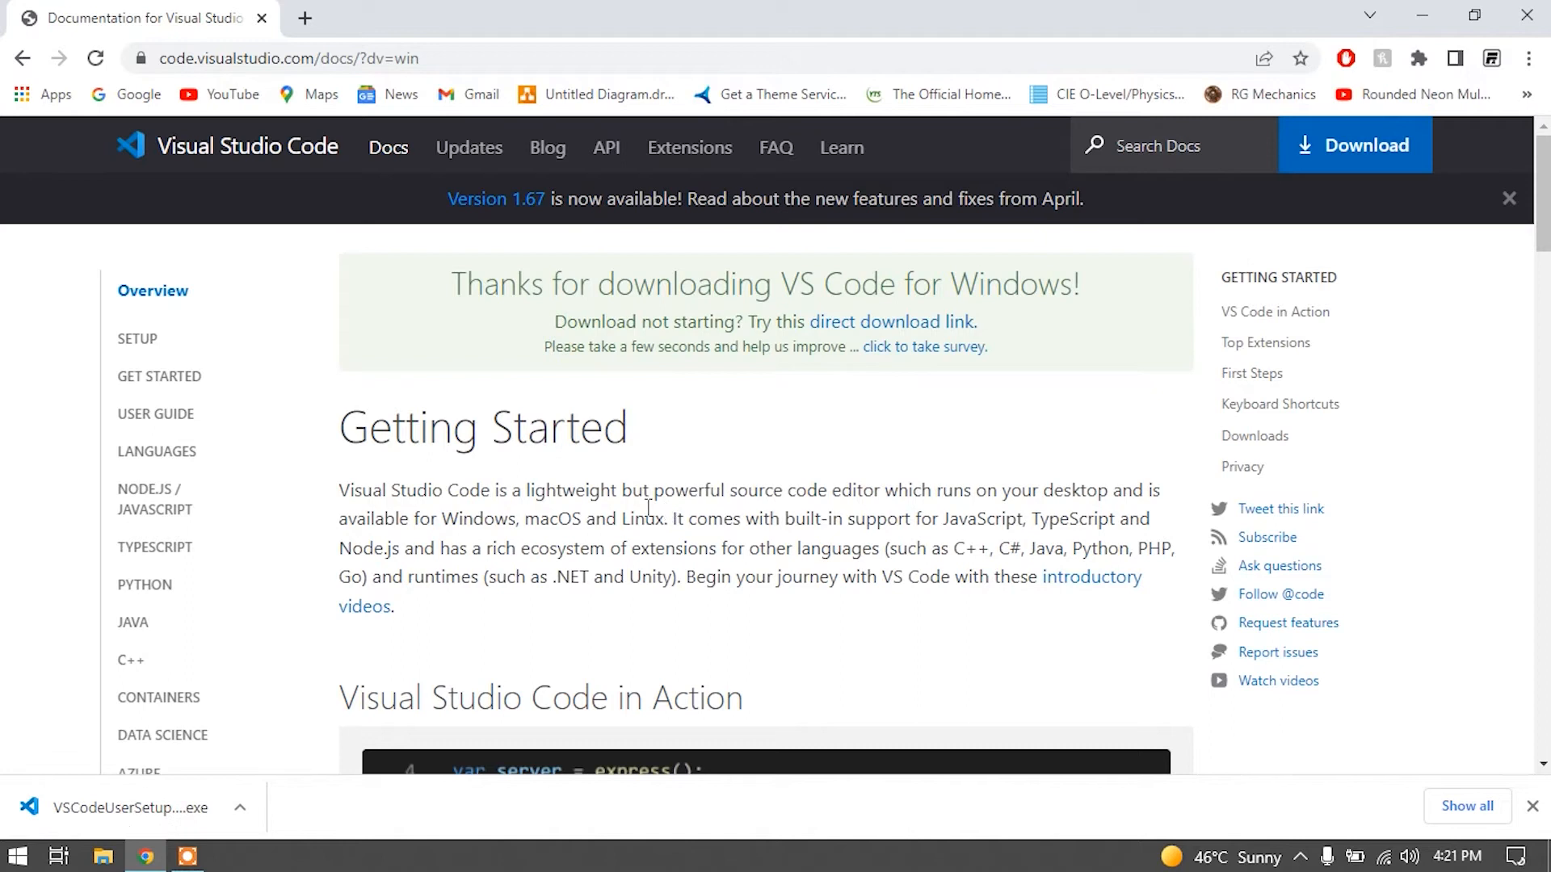
Step: Launch the downloaded VSCodeUserSetup installer and accept its license agreement
left_click(144, 810)
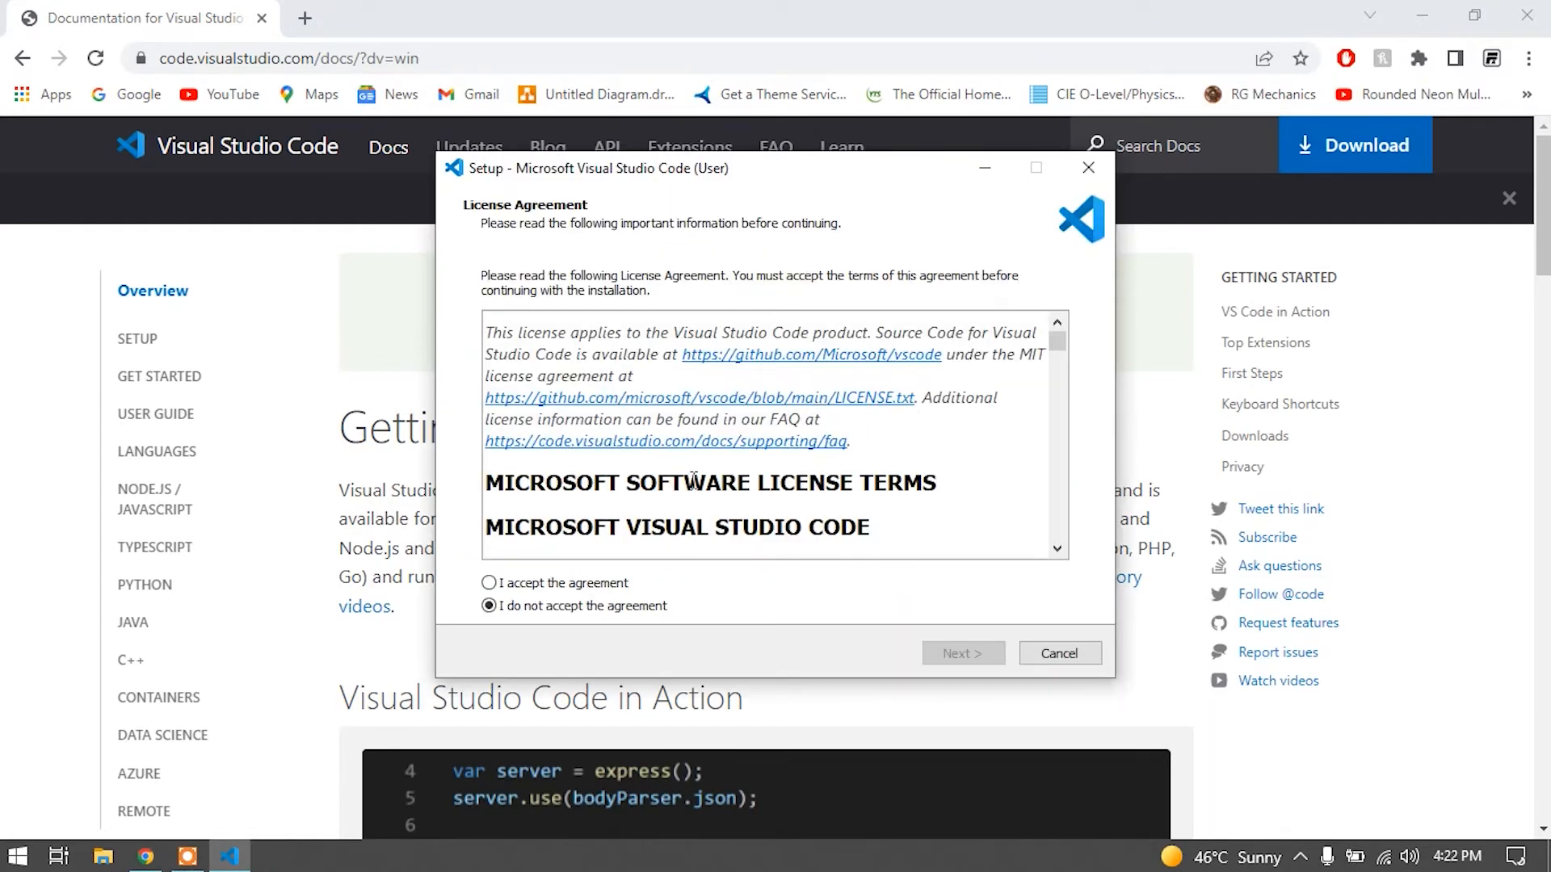
scroll(963, 391, "down", 5)
scroll(962, 391, "up", 5)
left_click(510, 584)
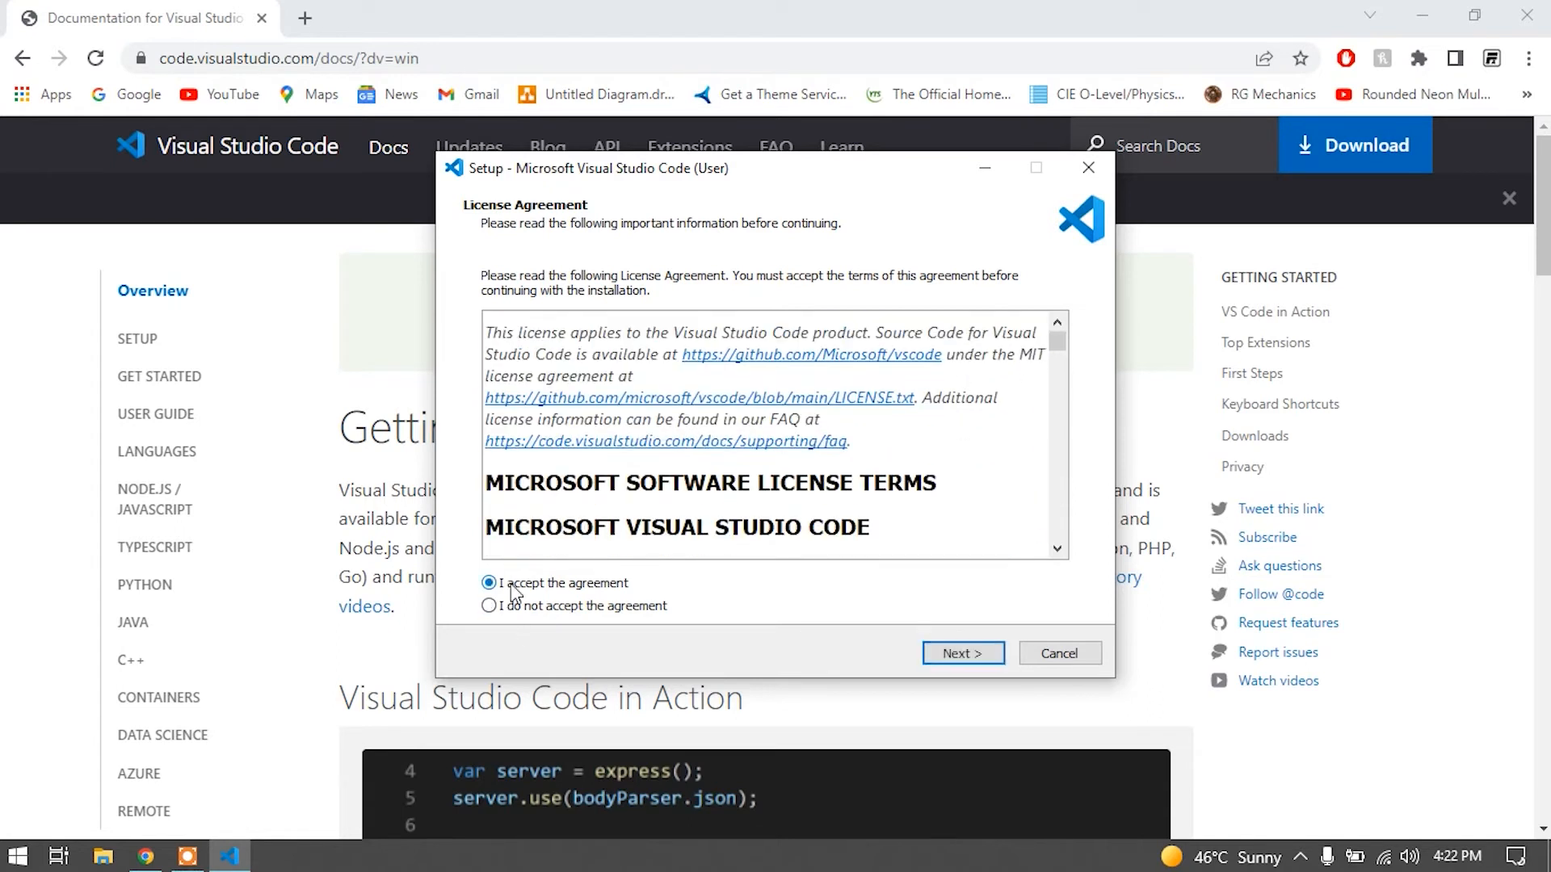
left_click(953, 656)
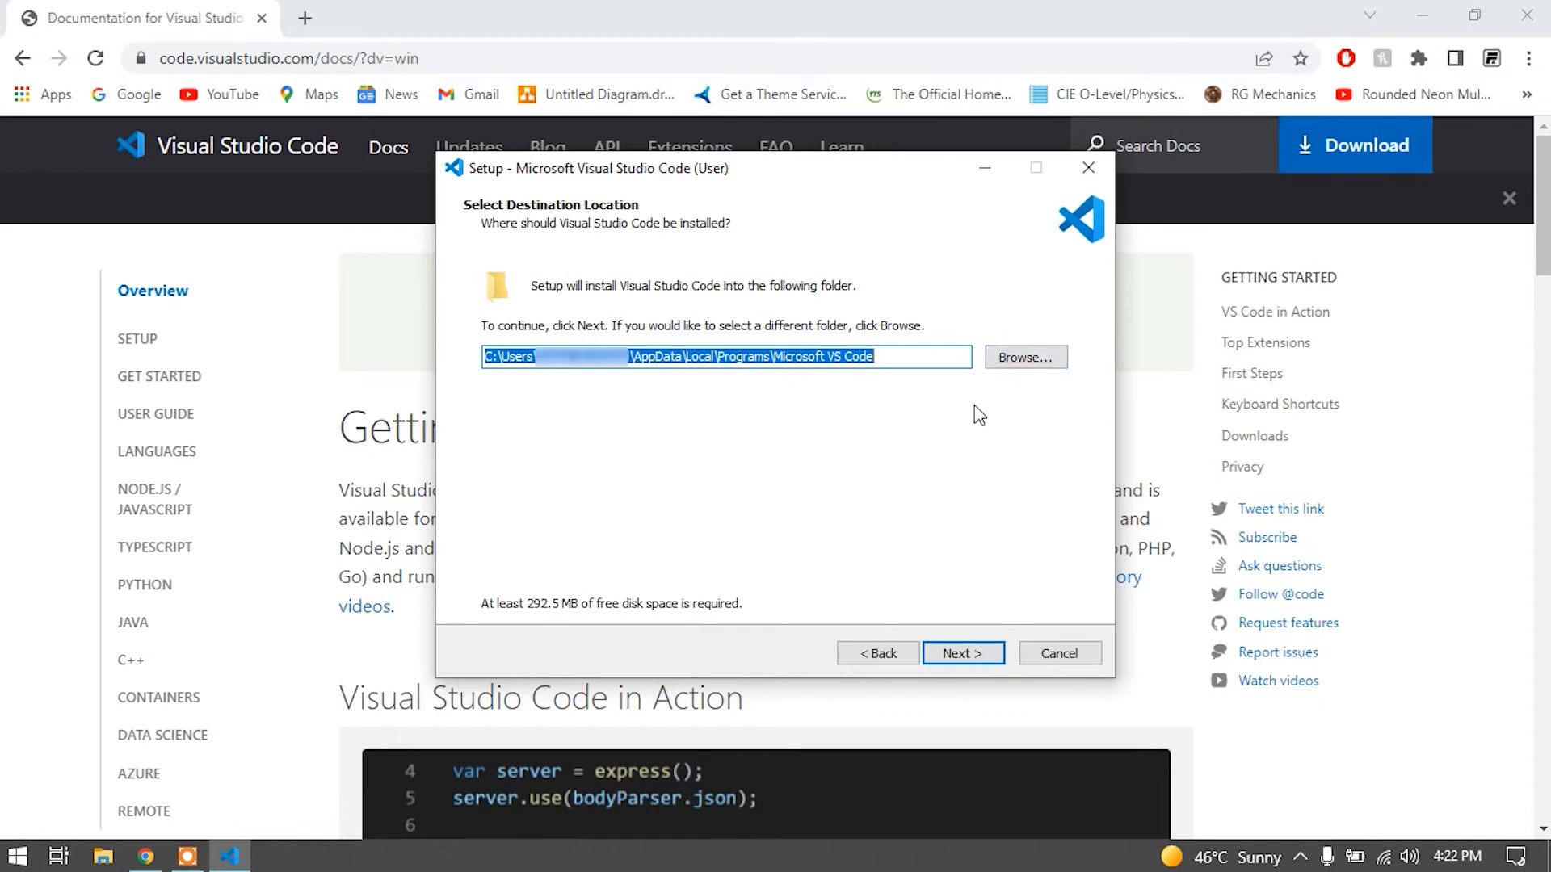
Step: Keep the default install and Start Menu folders, and enable the desktop icon and the "Open with Code" file context menu action
left_click(957, 655)
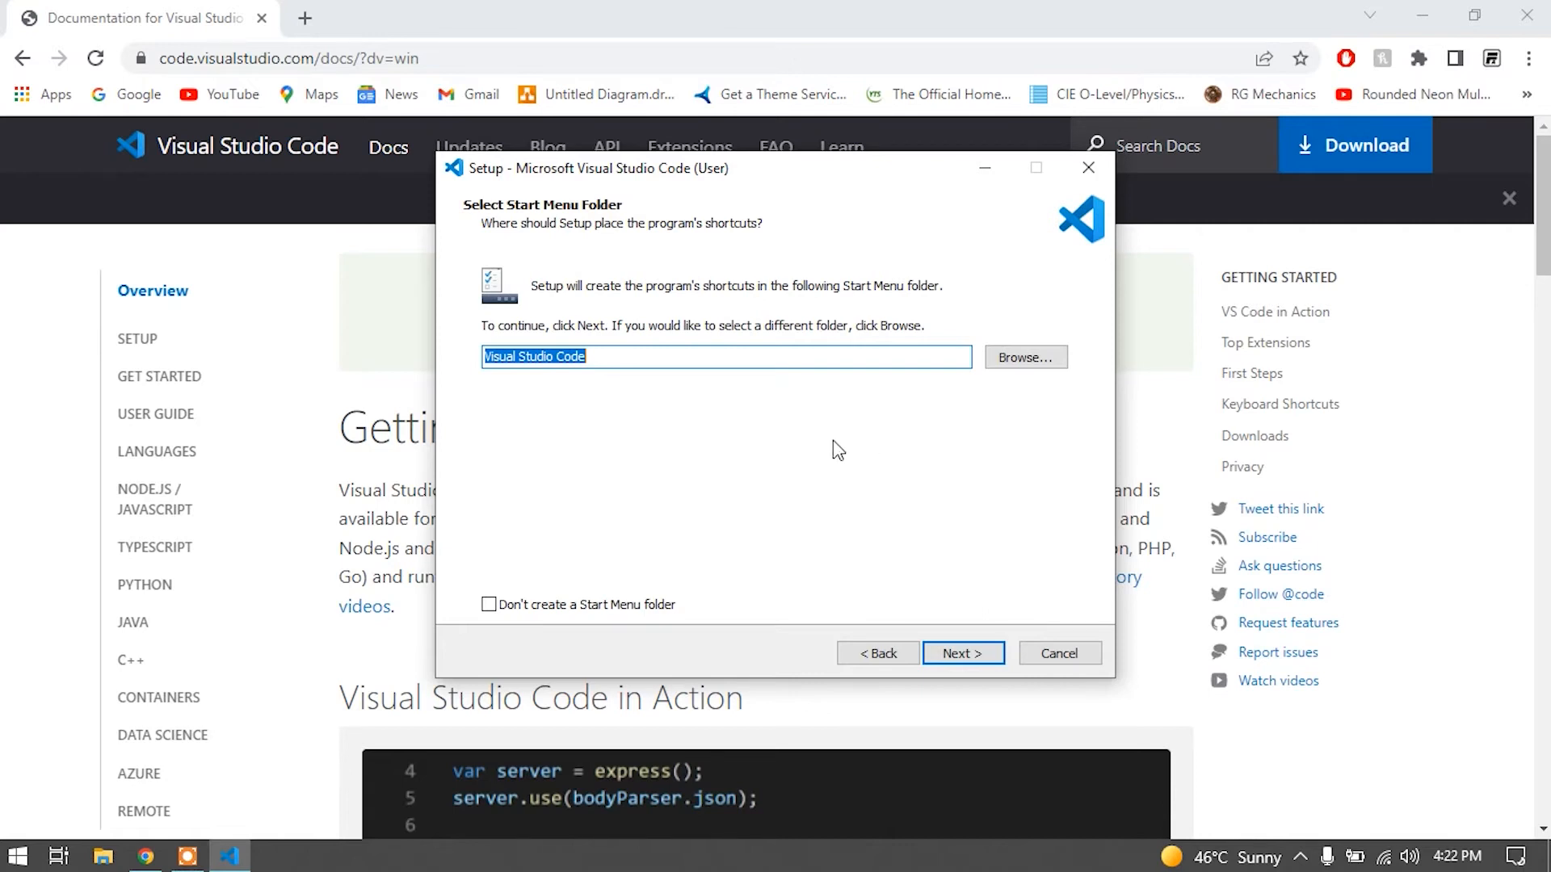
left_click(969, 655)
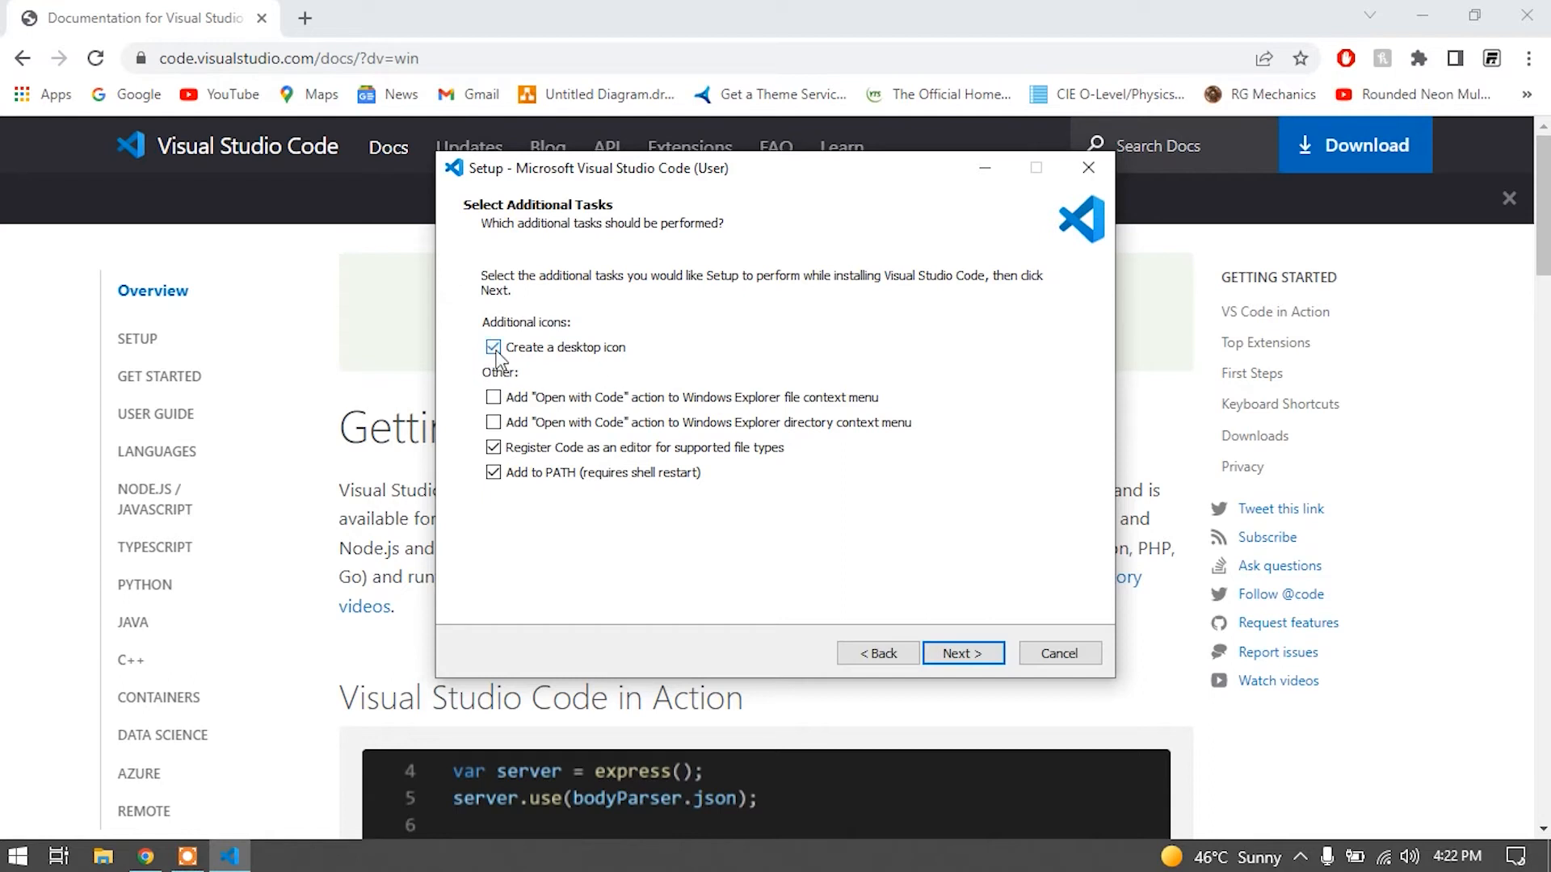
left_click(493, 398)
left_click(961, 655)
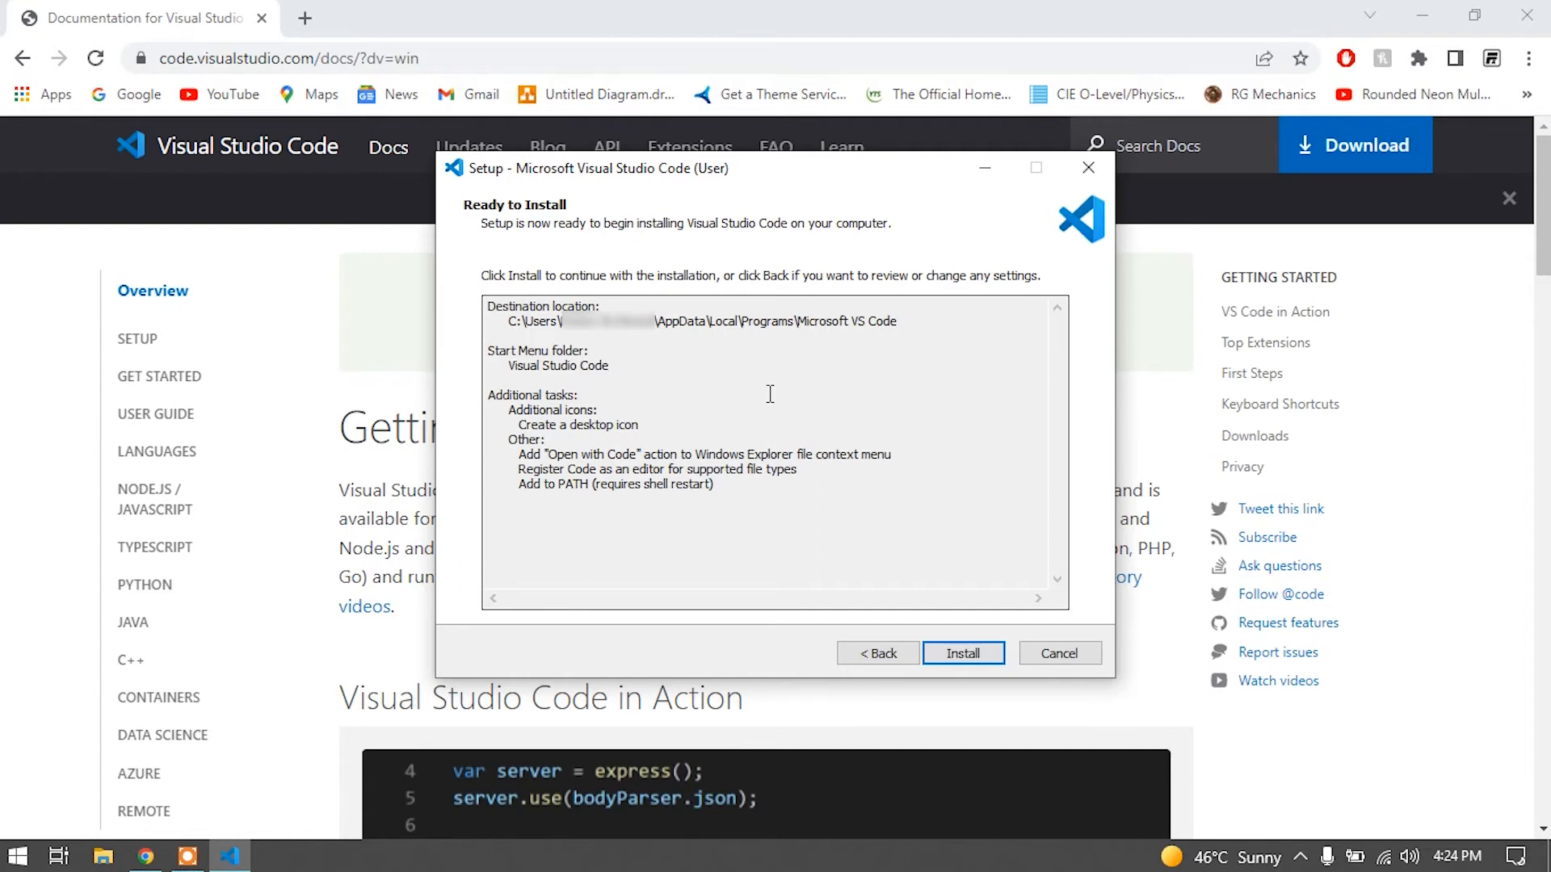
Step: Install Visual Studio Code, finish the setup with launching enabled, and maximize the new Visual Studio Code window
left_click(964, 654)
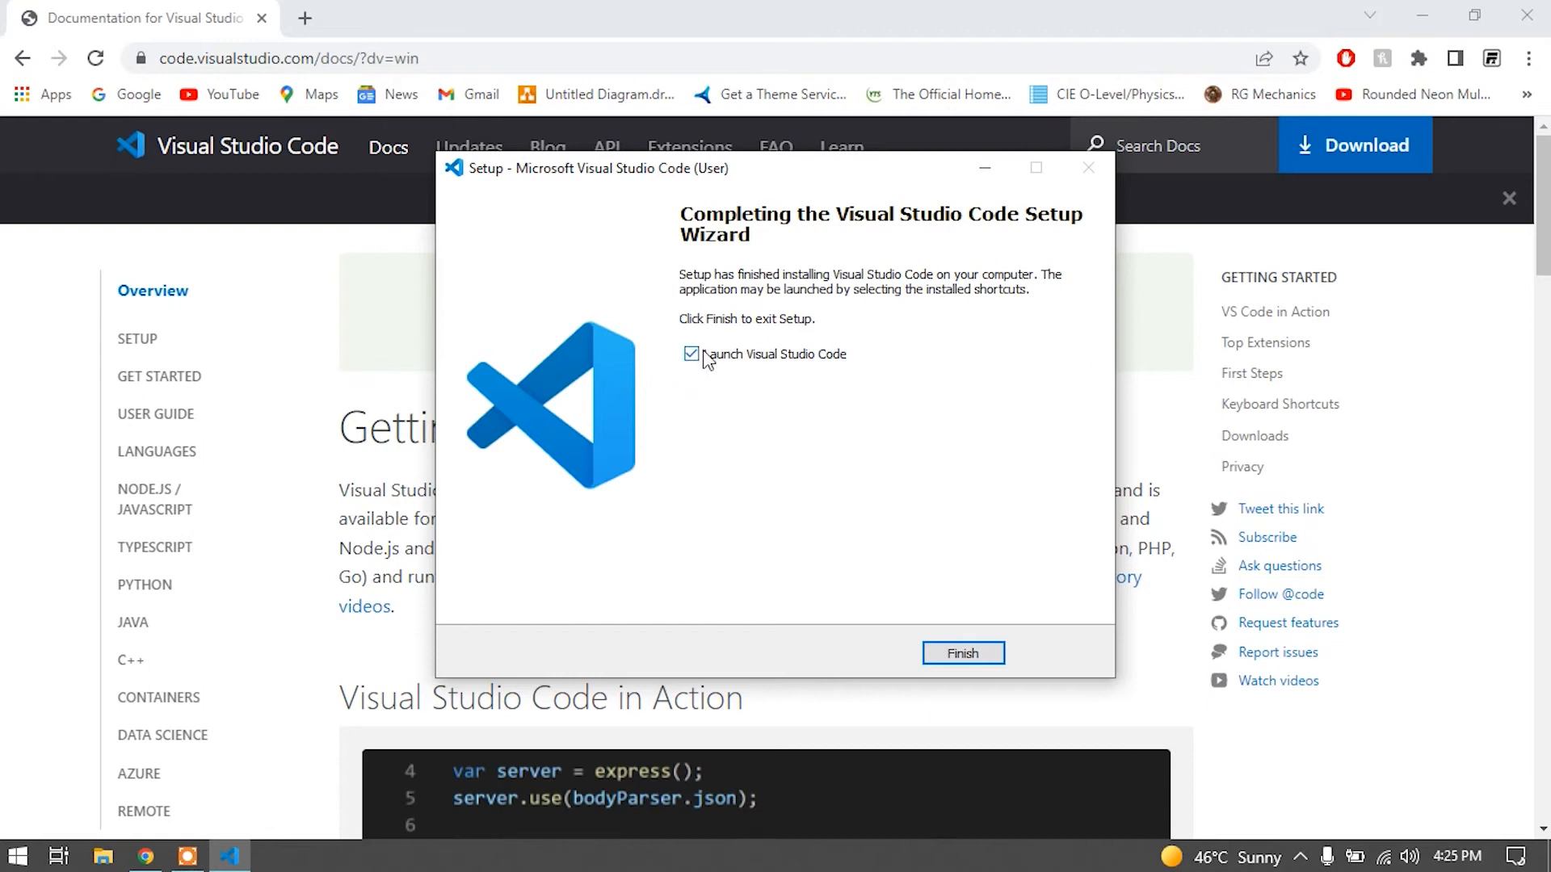
left_click(962, 653)
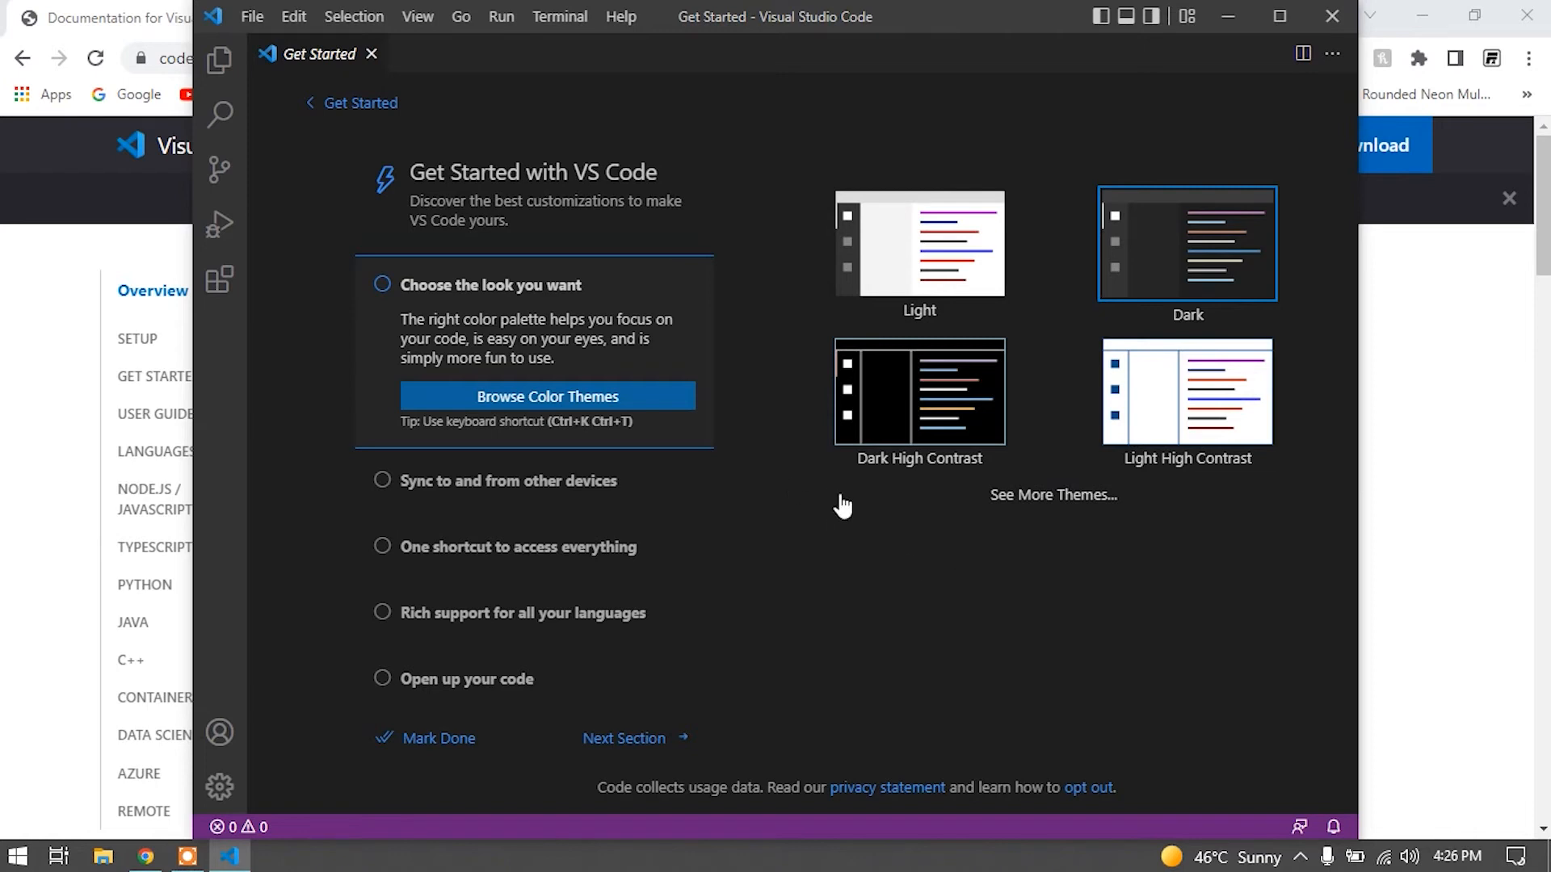
left_click(1278, 16)
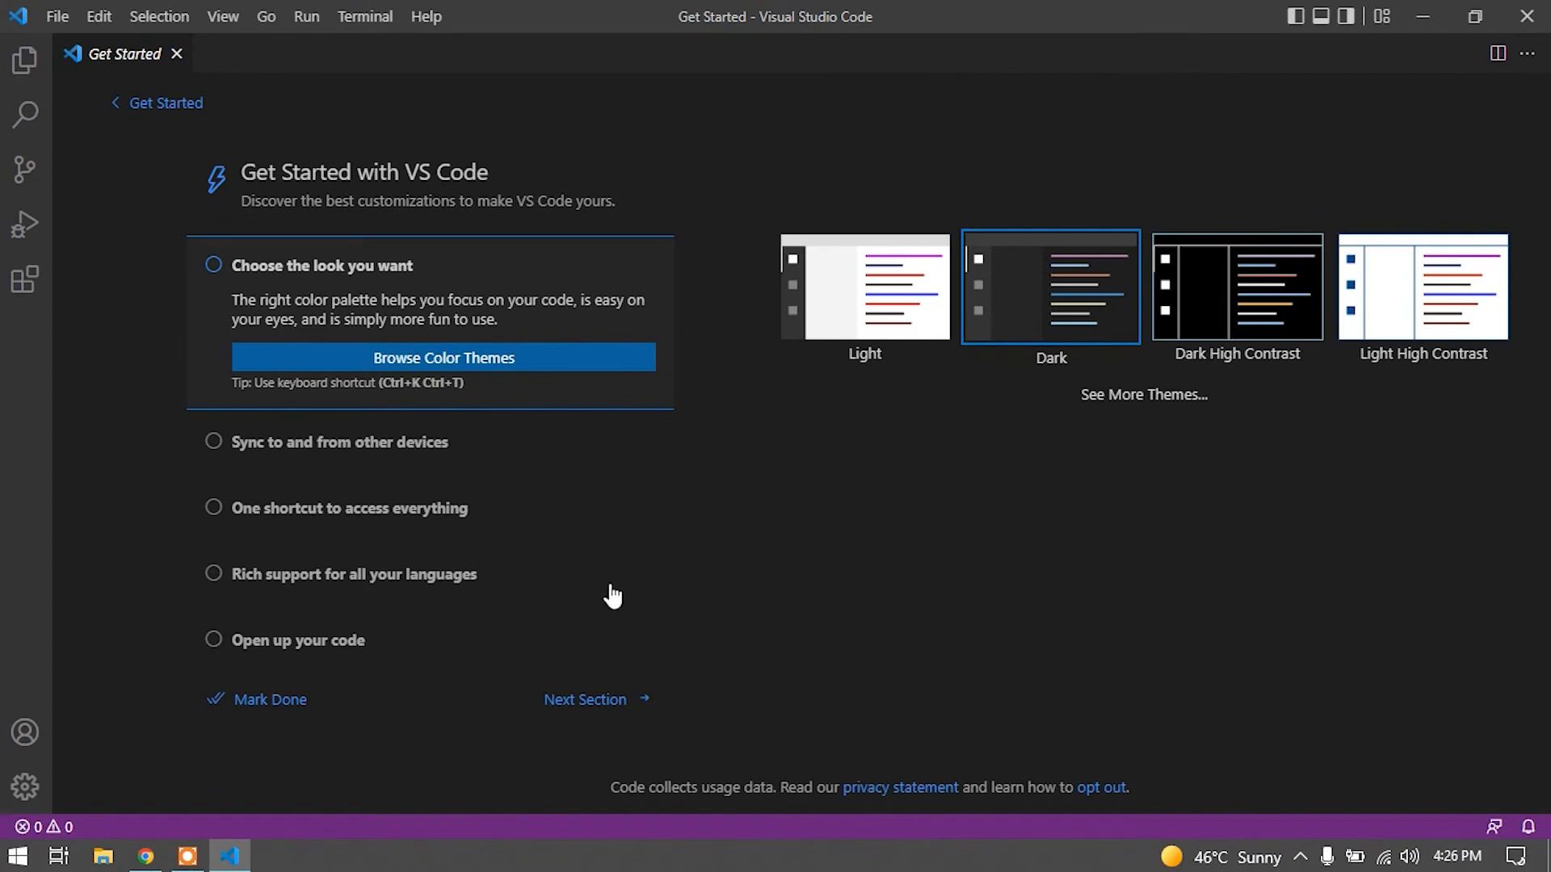
Step: Install Microsoft's Python extension and allow Visual Studio Code through the Windows firewall on private networks
left_click(37, 291)
type("Python")
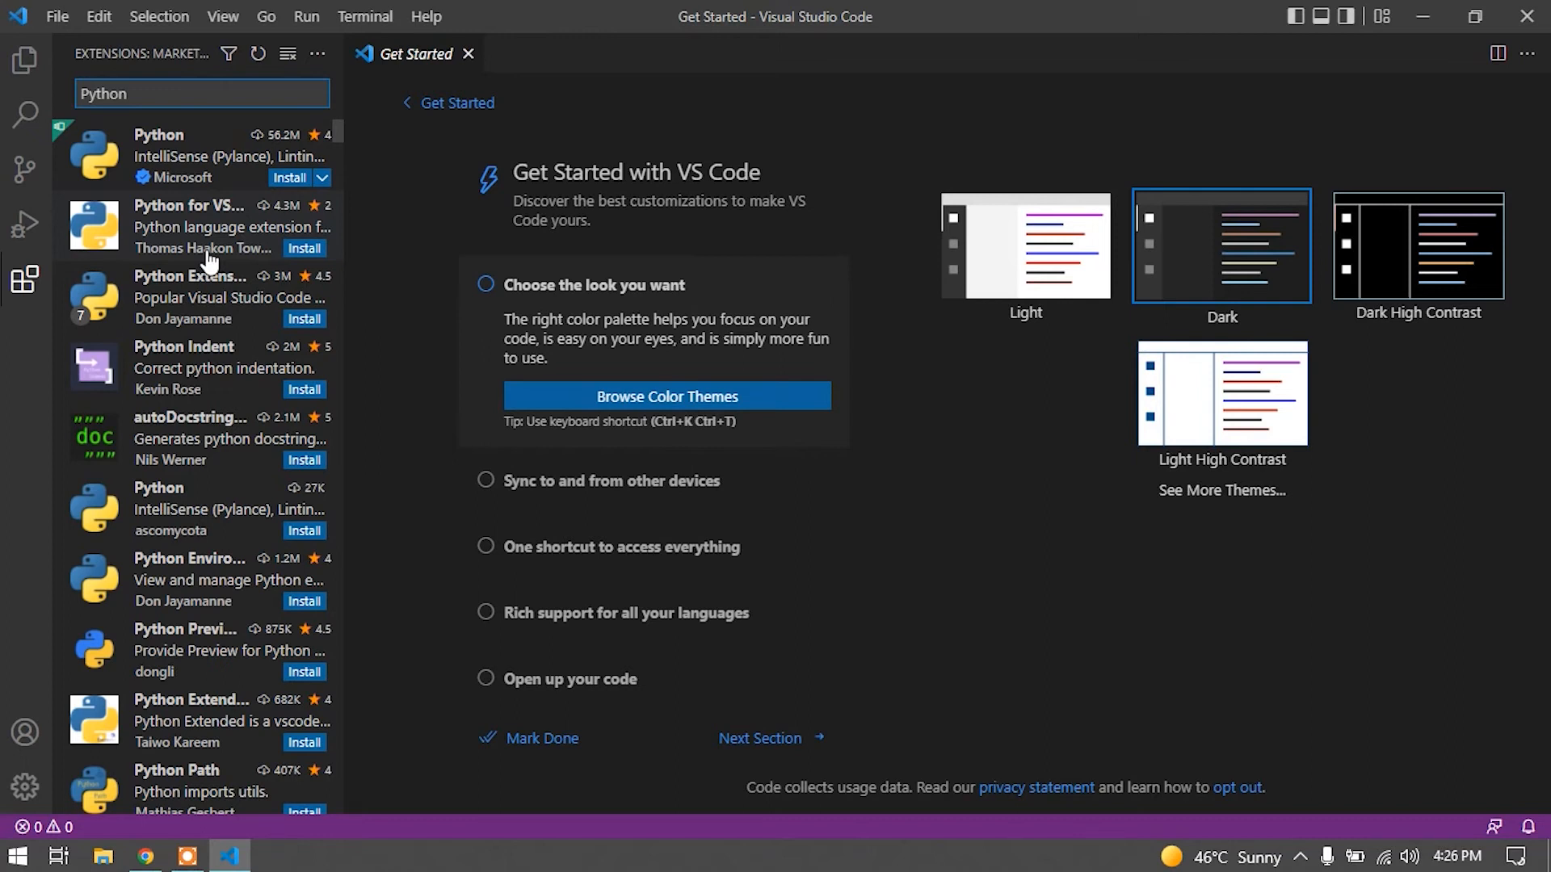
left_click(284, 178)
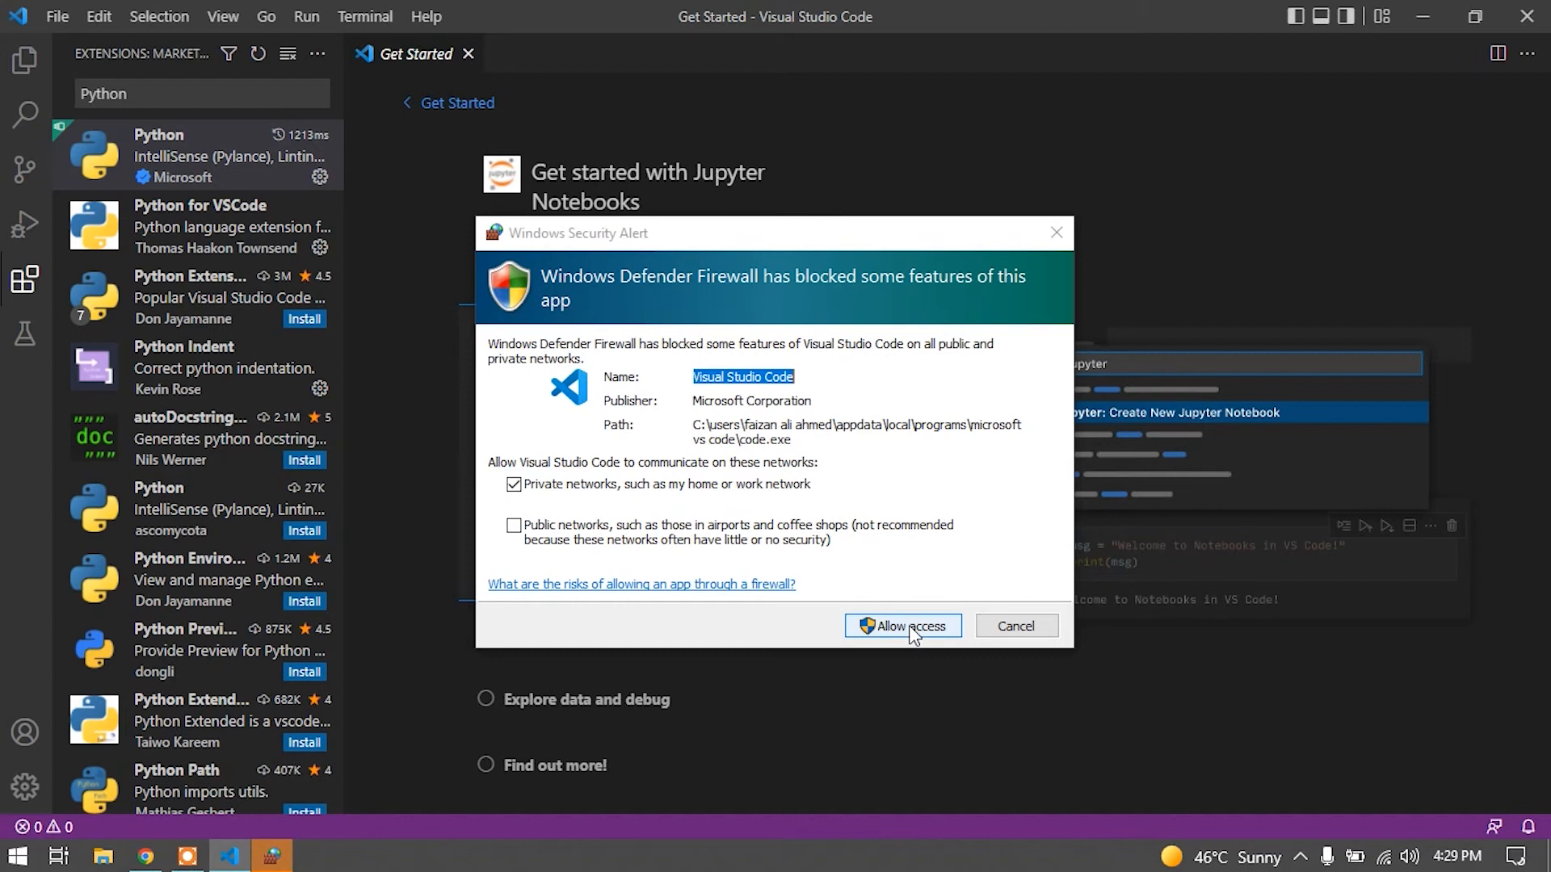
left_click(909, 625)
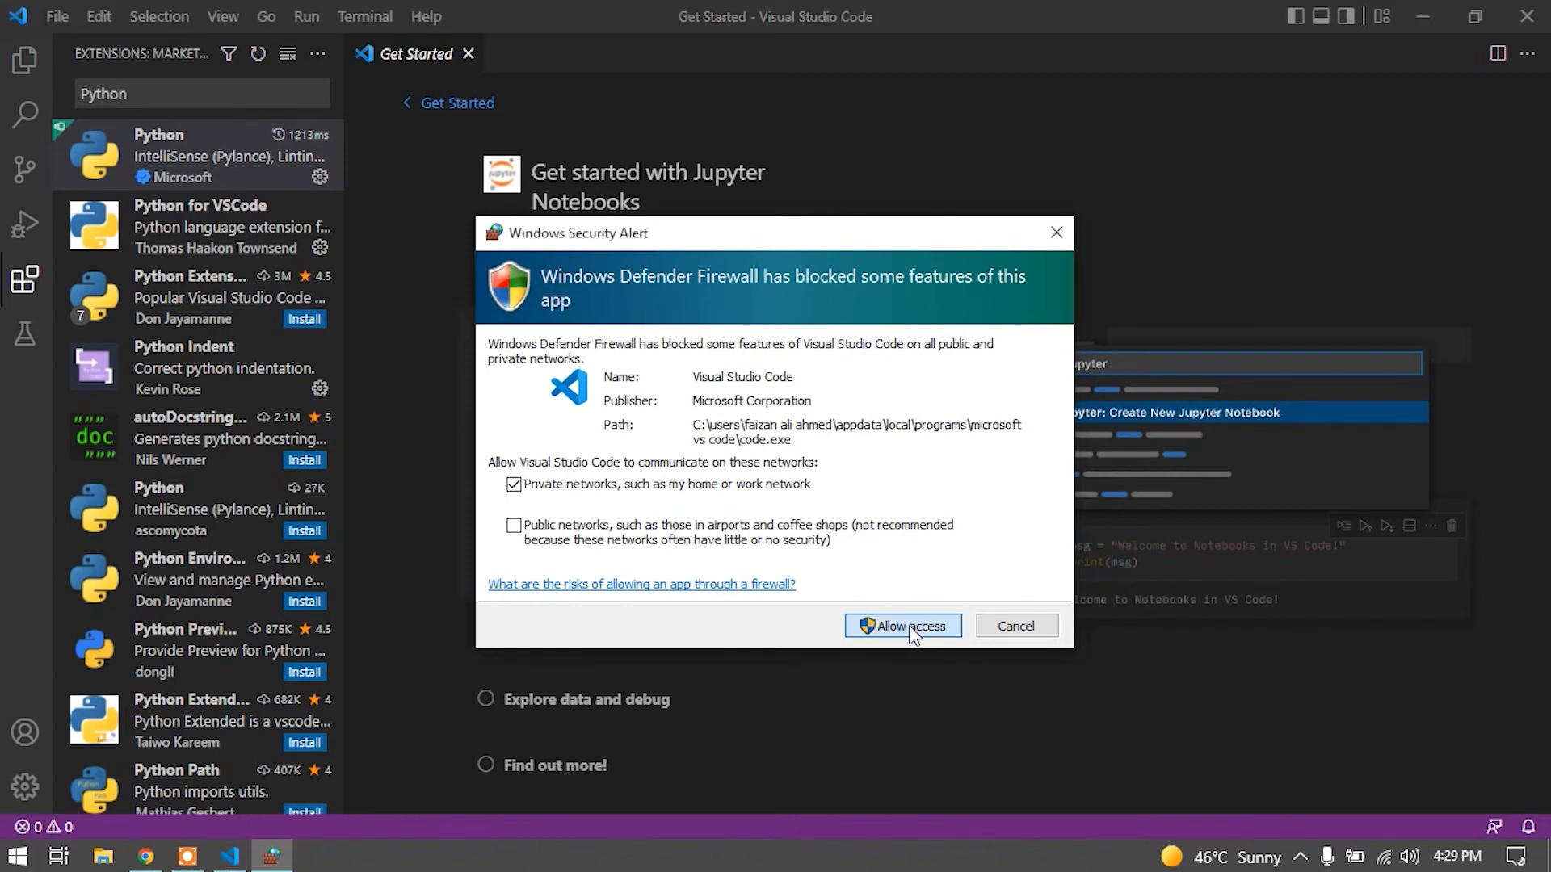
left_click(908, 625)
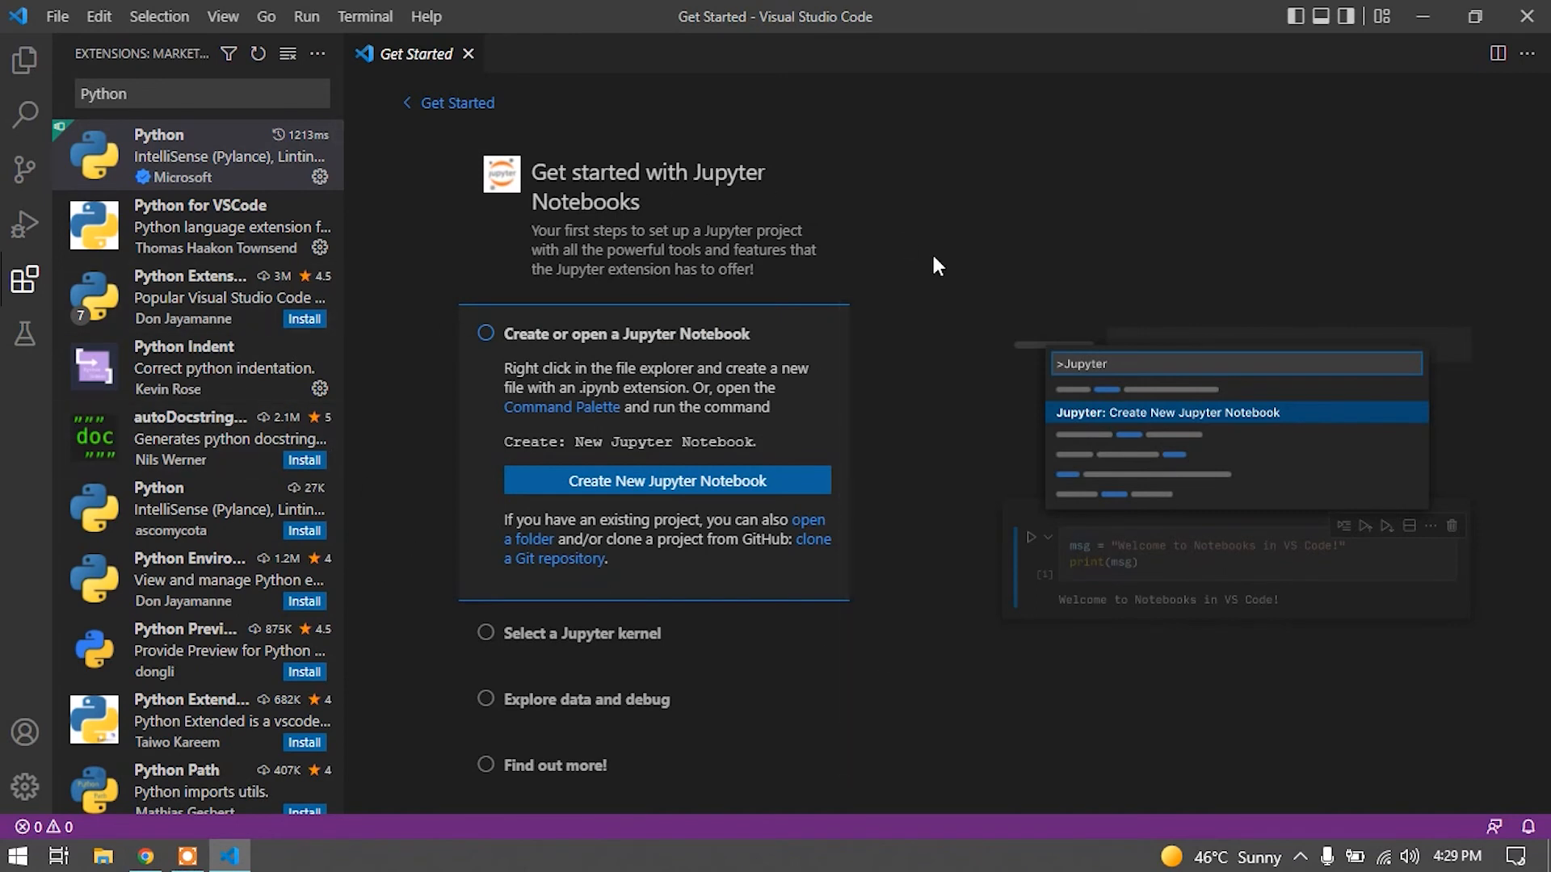
Step: While choosing a folder to open from the Explorer, create a new folder named Python on New Volume (D:)
left_click(24, 69)
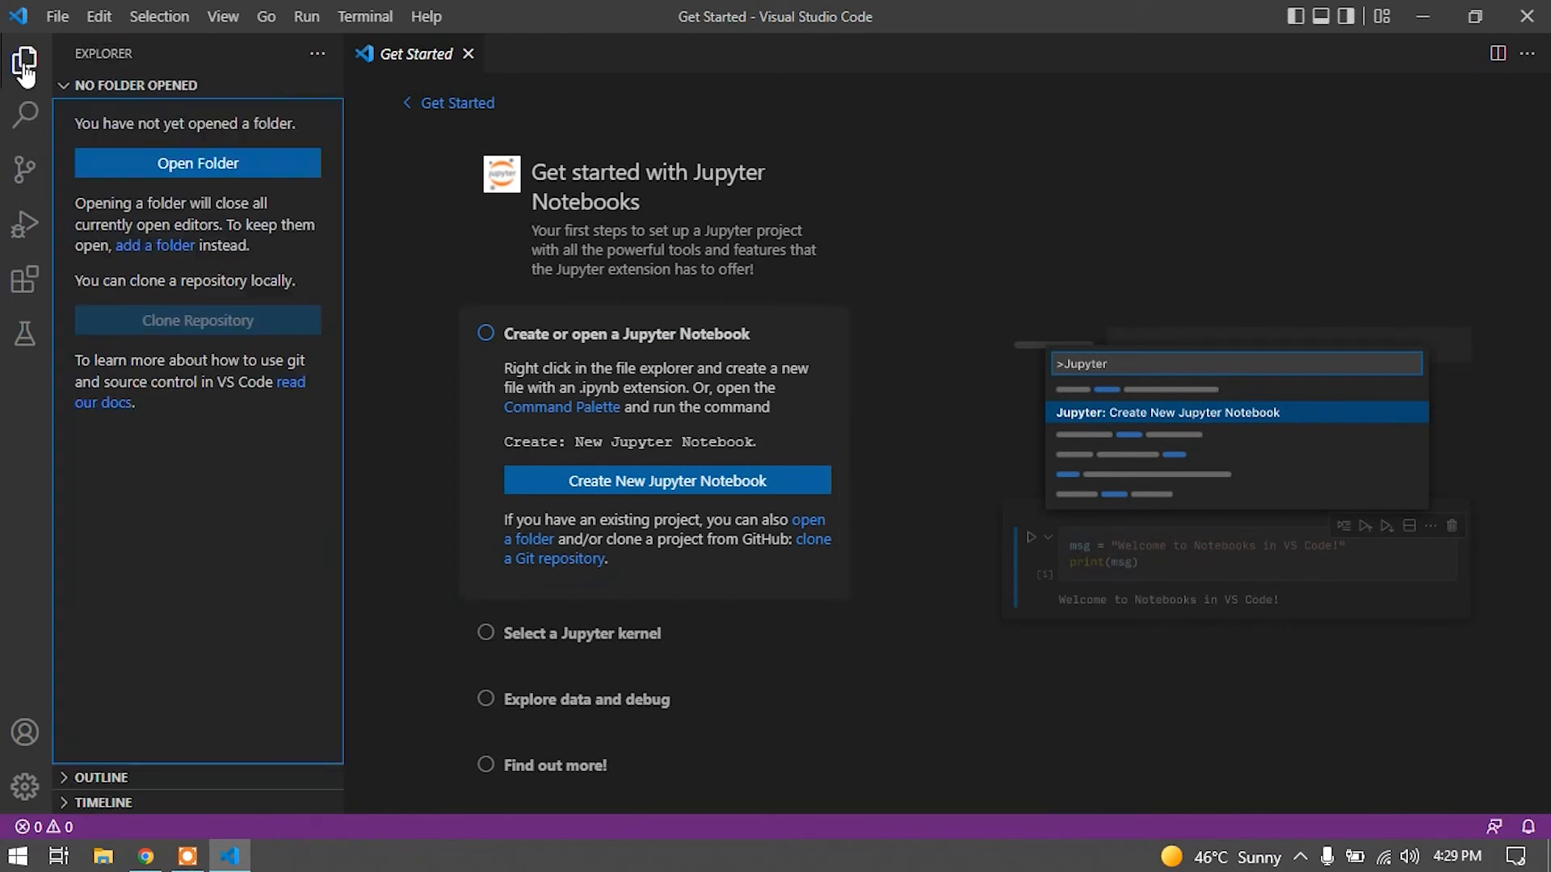
left_click(148, 158)
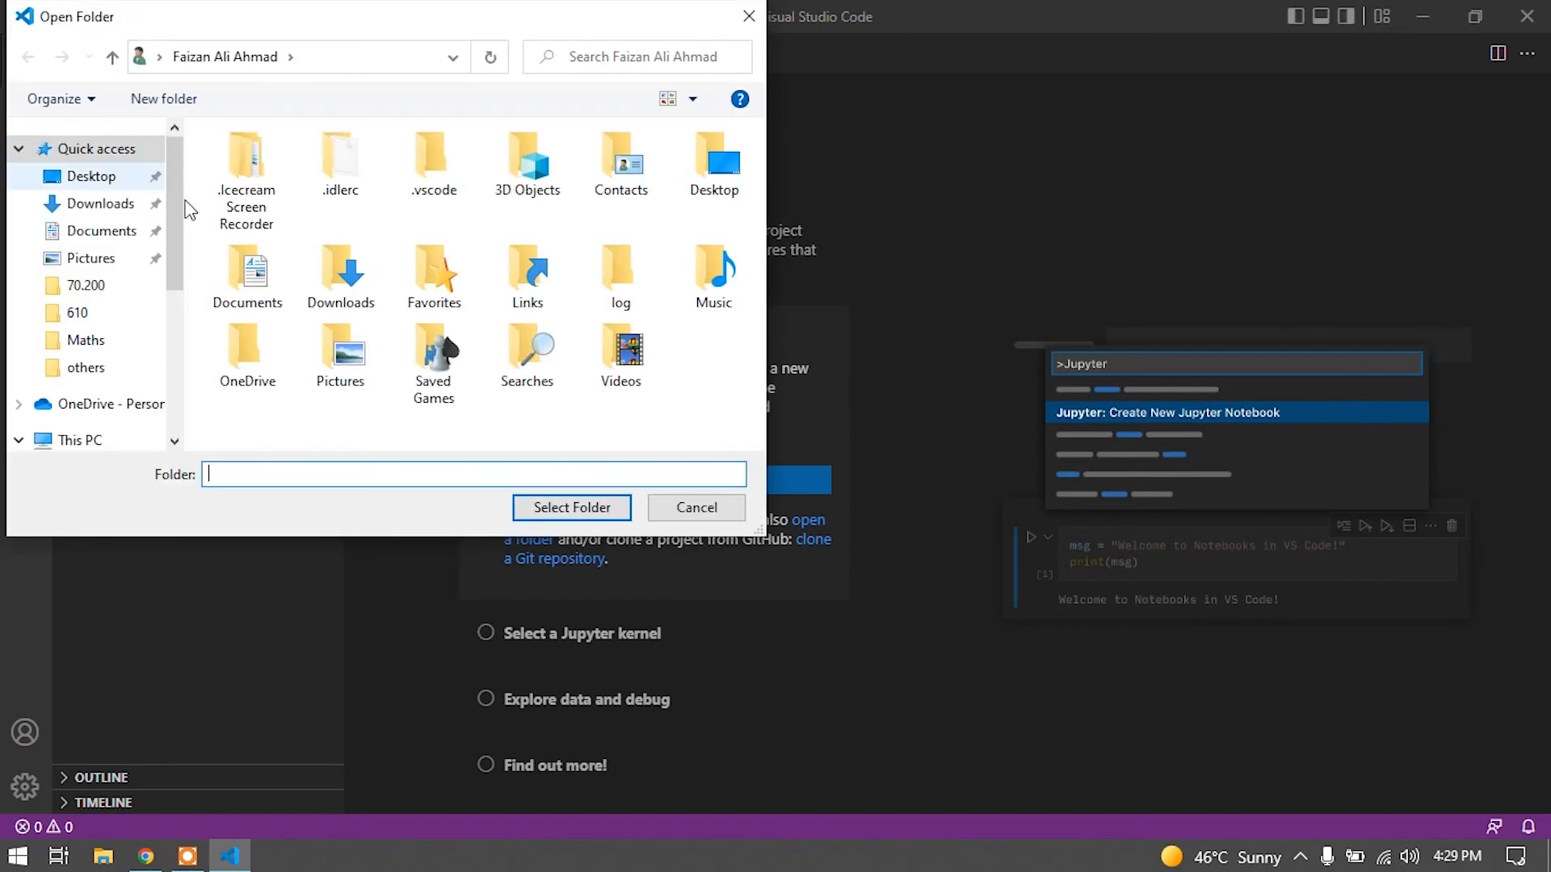
scroll(133, 419, "down", 4)
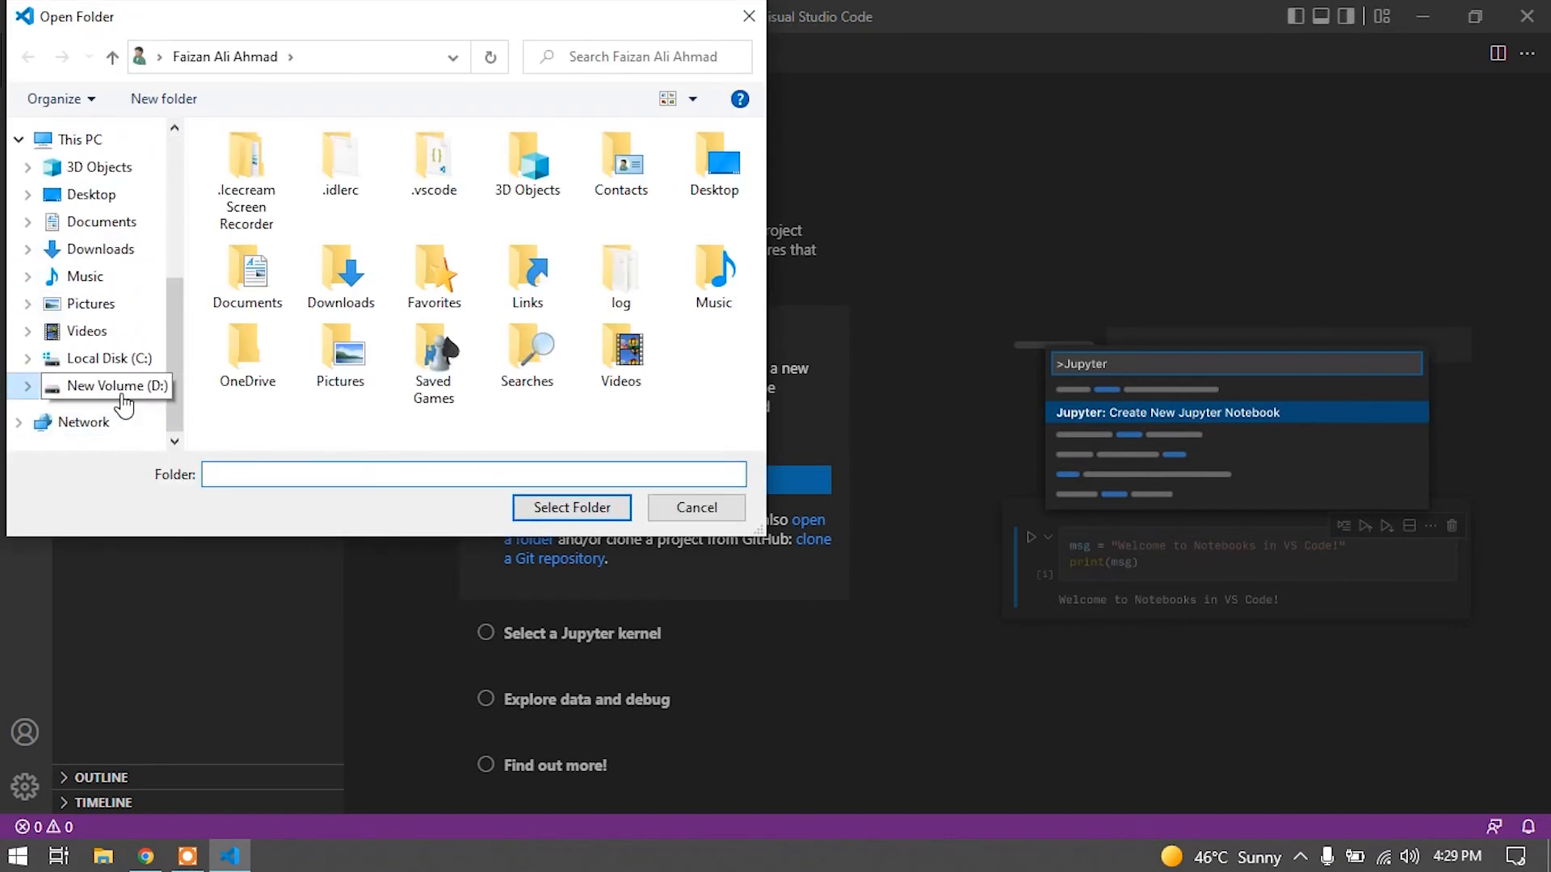
left_click(123, 396)
right_click(323, 317)
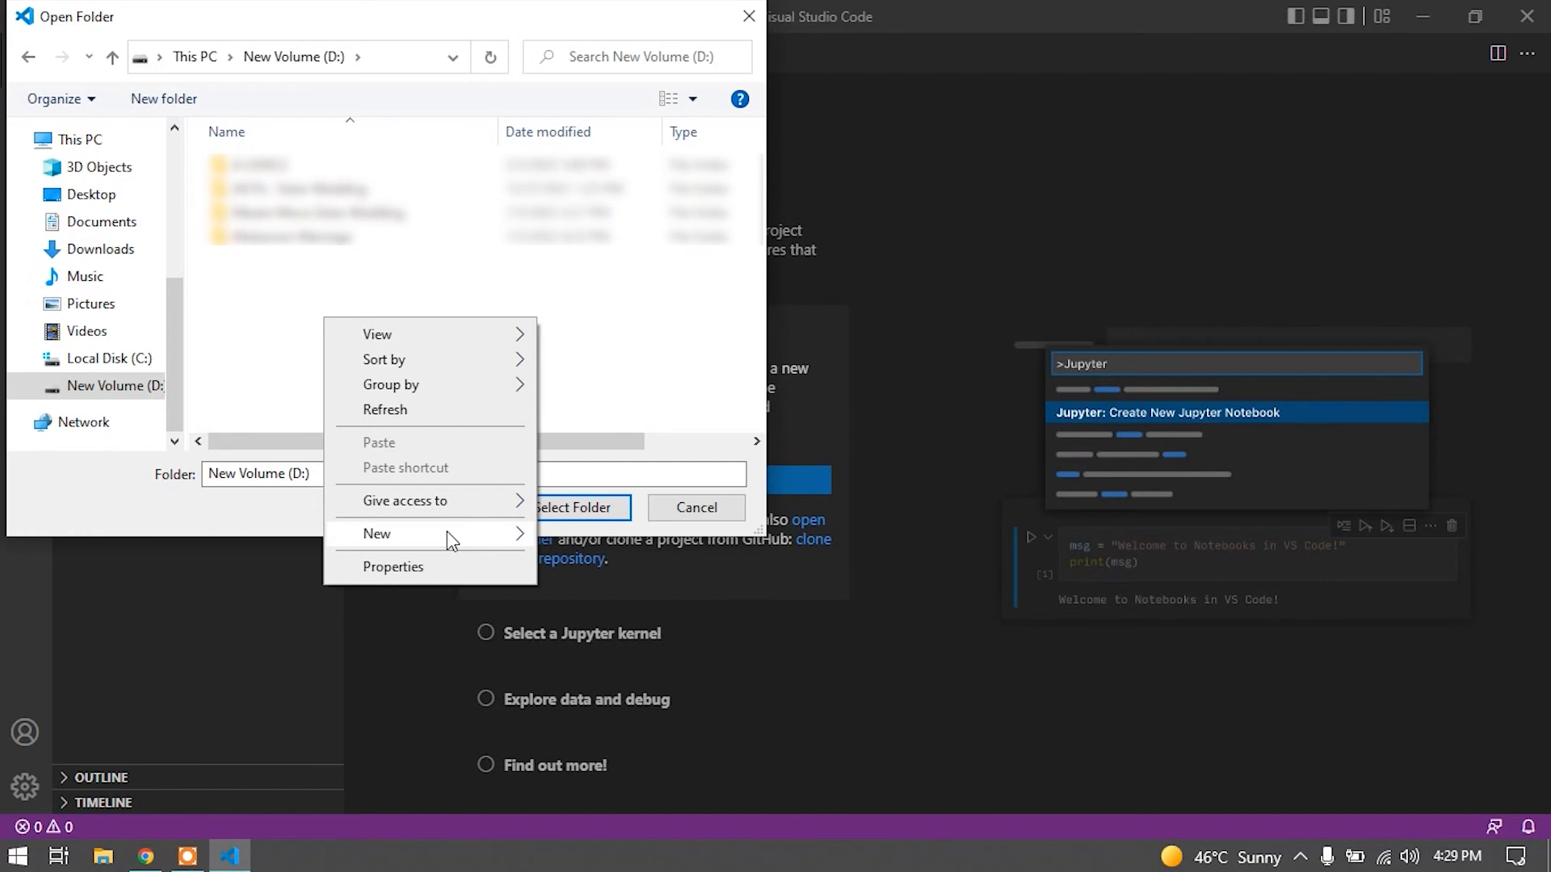
mouse_move(505, 534)
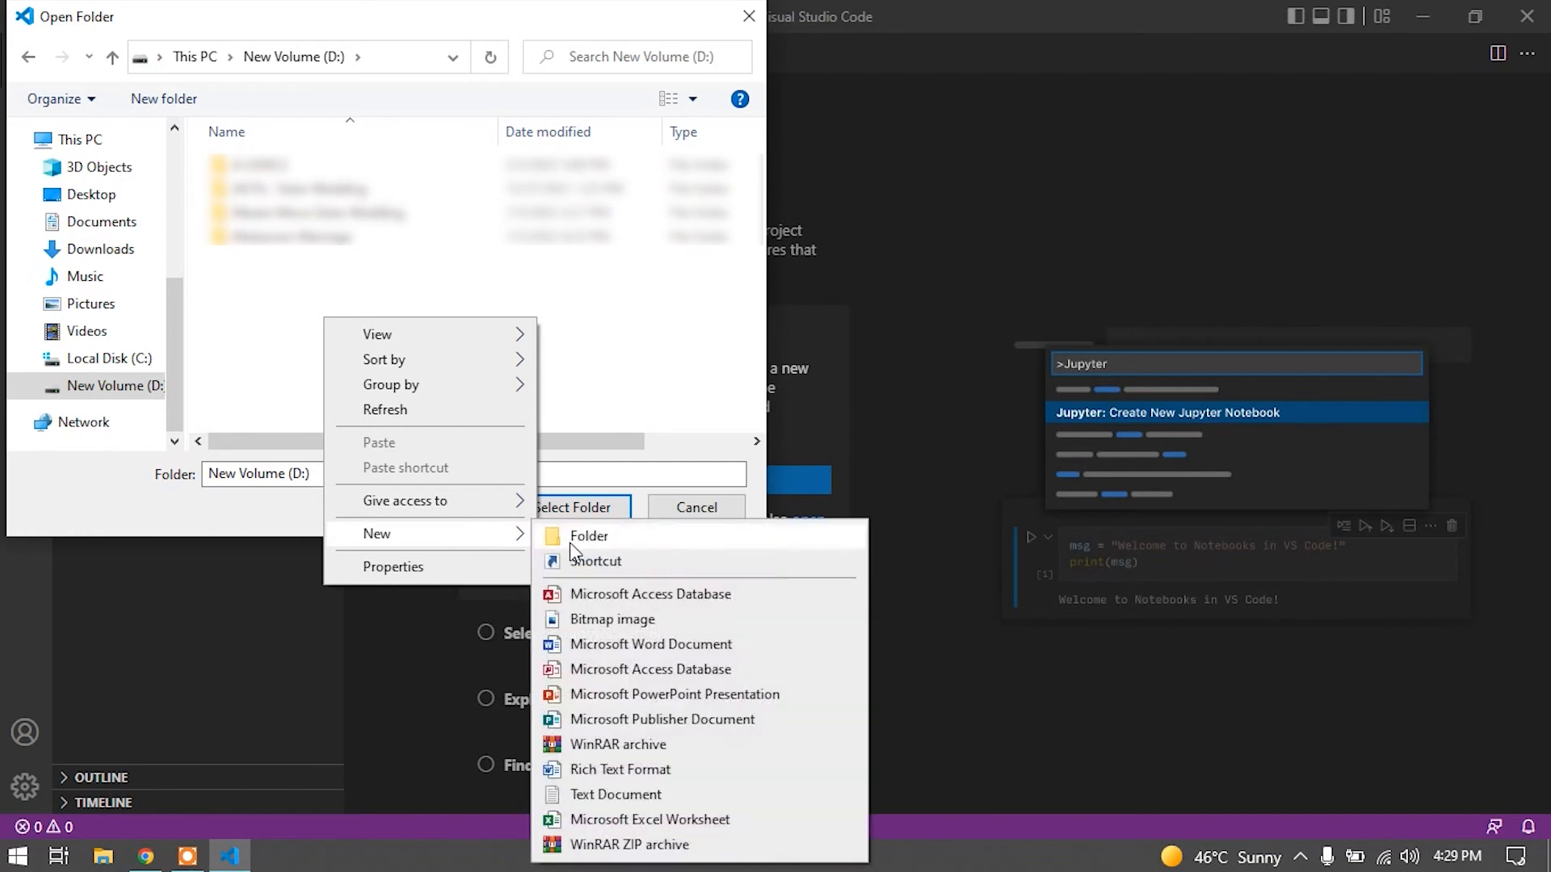
left_click(568, 537)
type("Python")
key("Return")
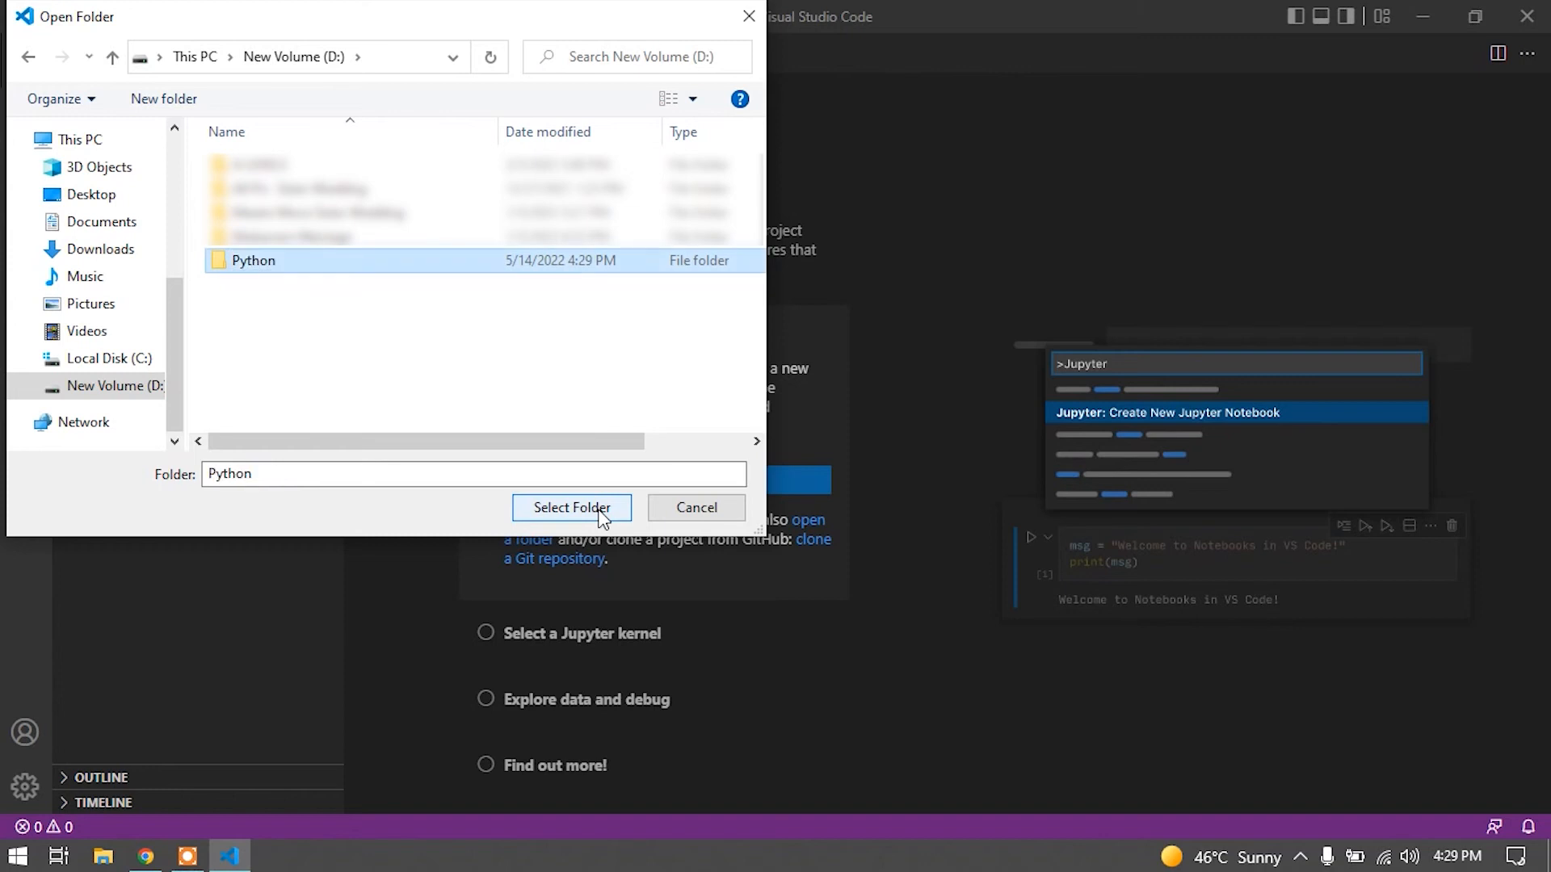
Step: Open the new Python folder as the workspace and trust its authors, including all files in the parent folder d:\
left_click(602, 510)
left_click(602, 508)
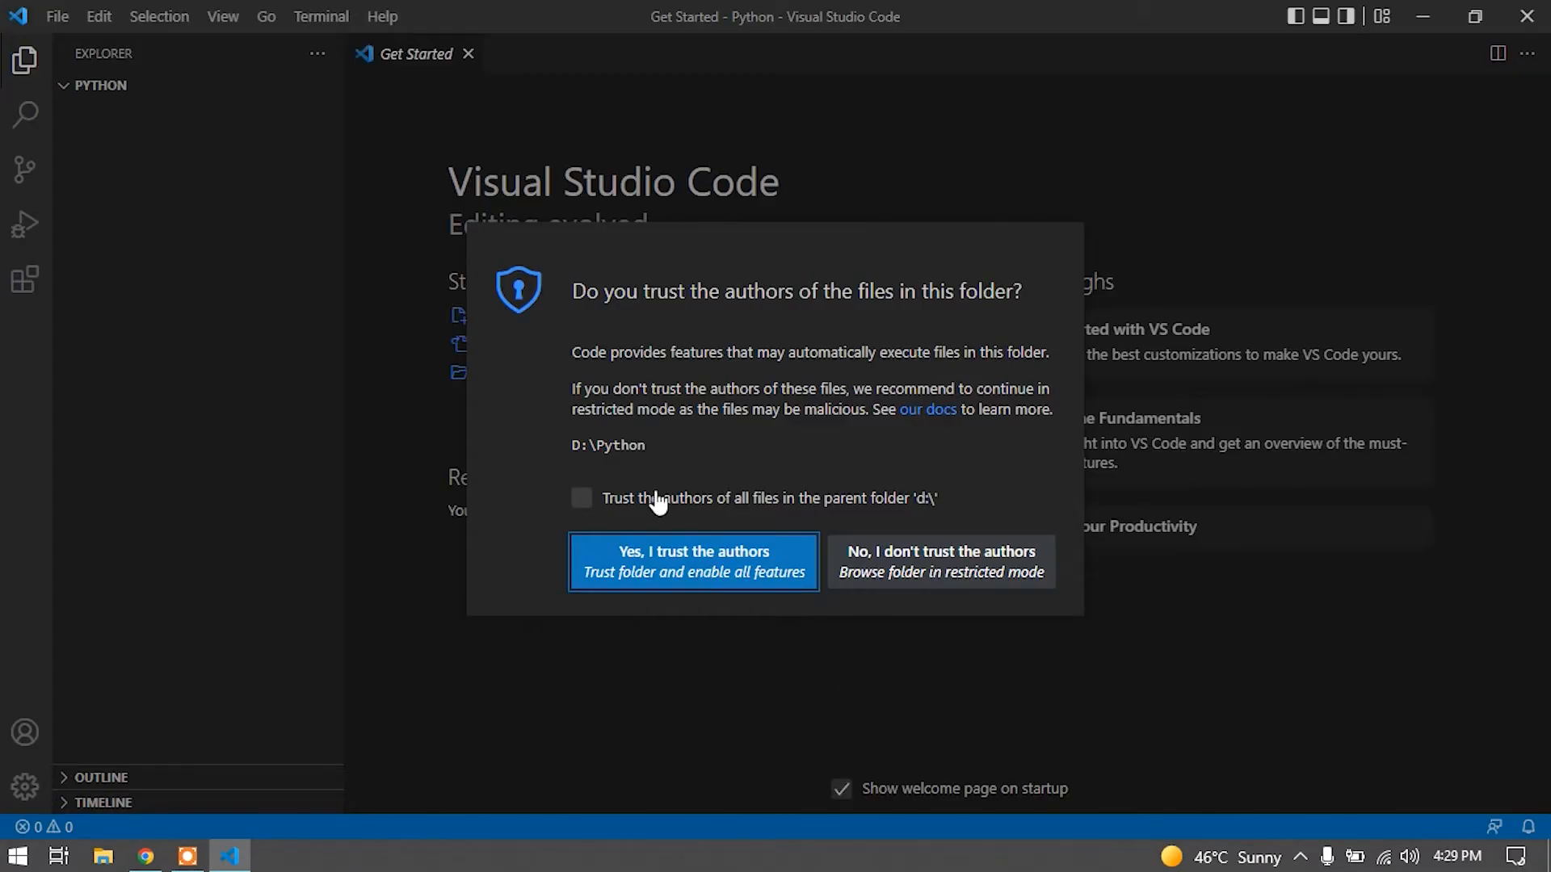
left_click(658, 501)
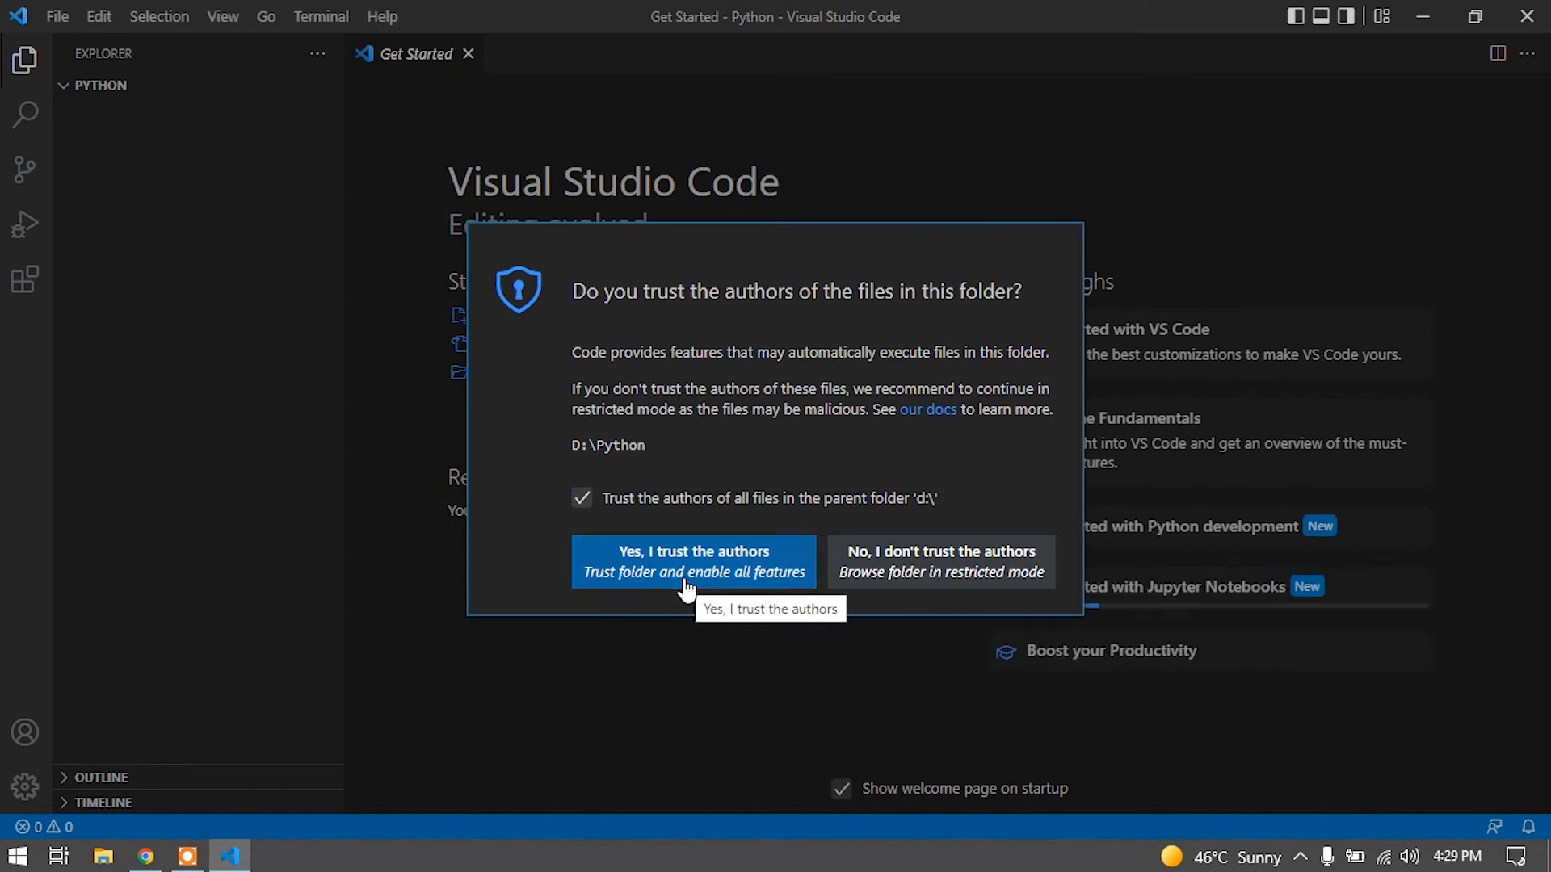
left_click(745, 560)
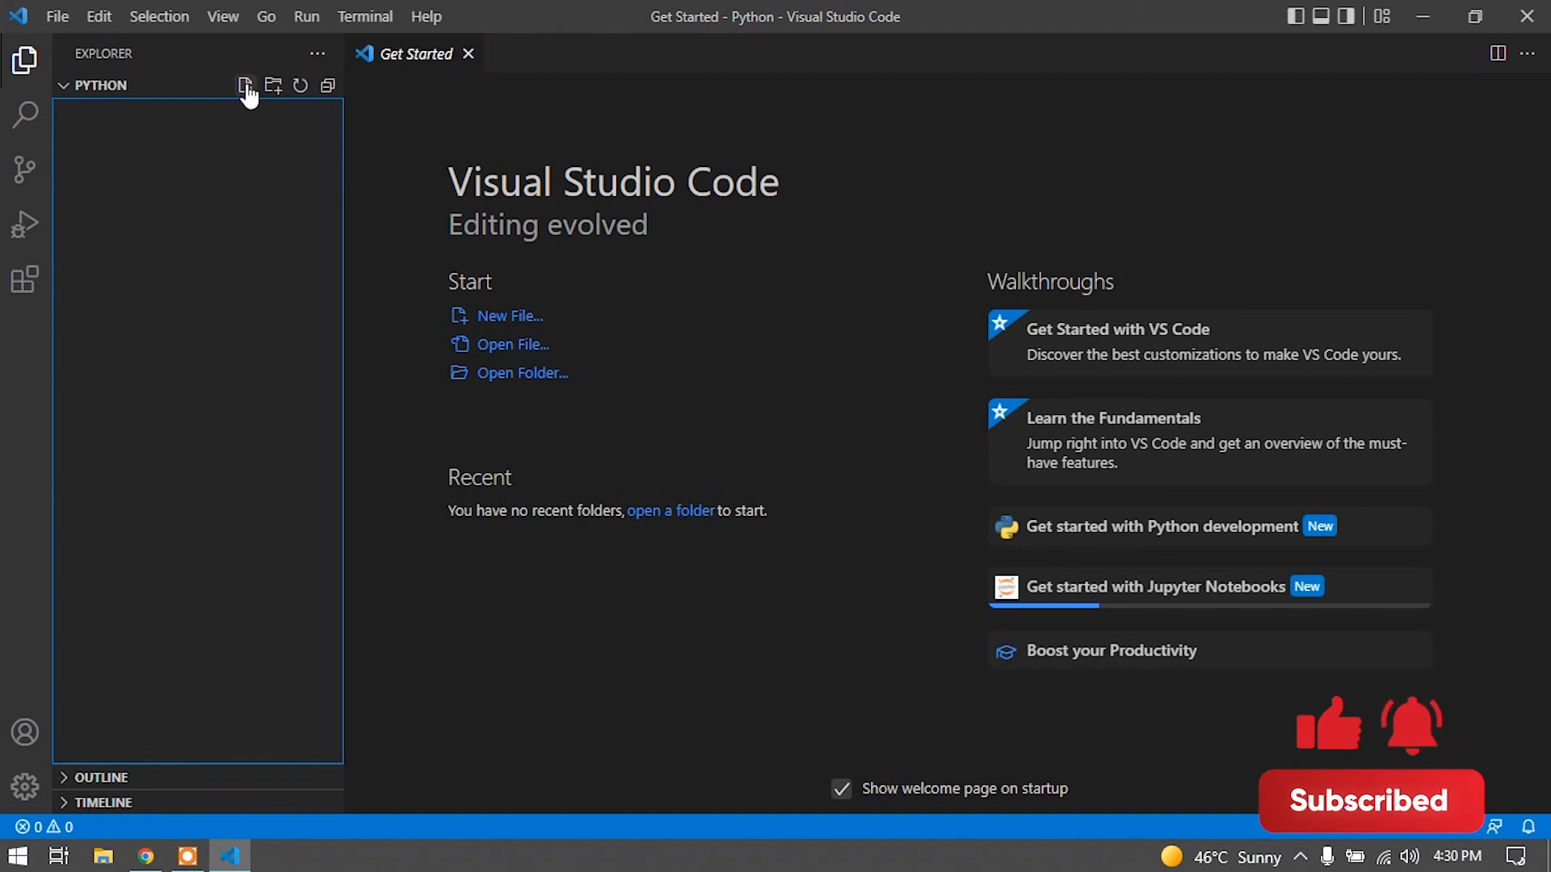
Step: Create a new file named main.py in the Python folder
left_click(246, 87)
type("m")
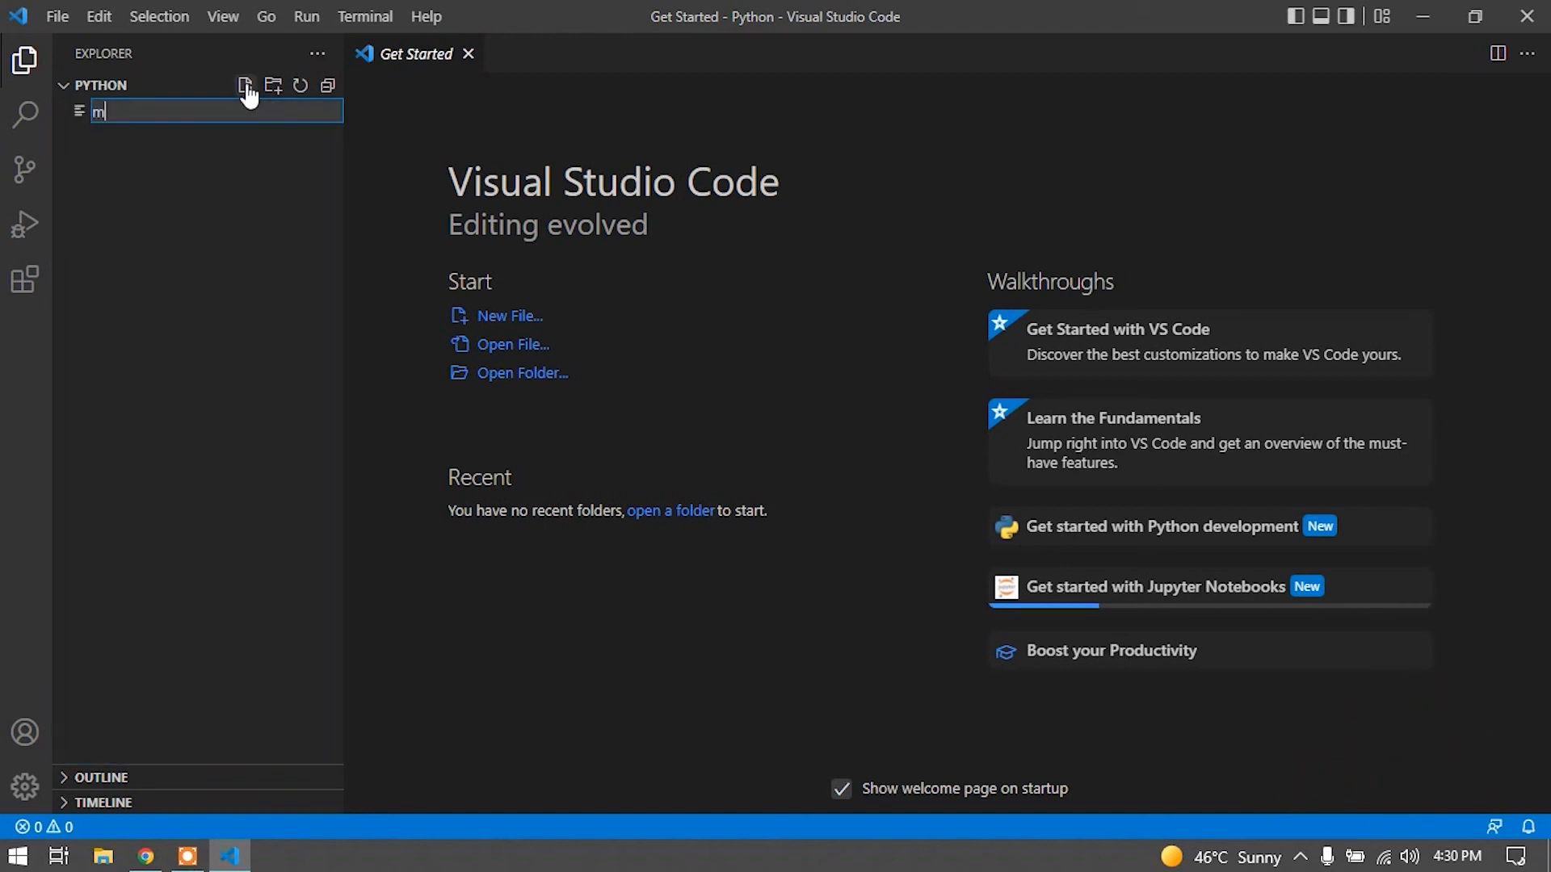
type("ain.py")
key("Return")
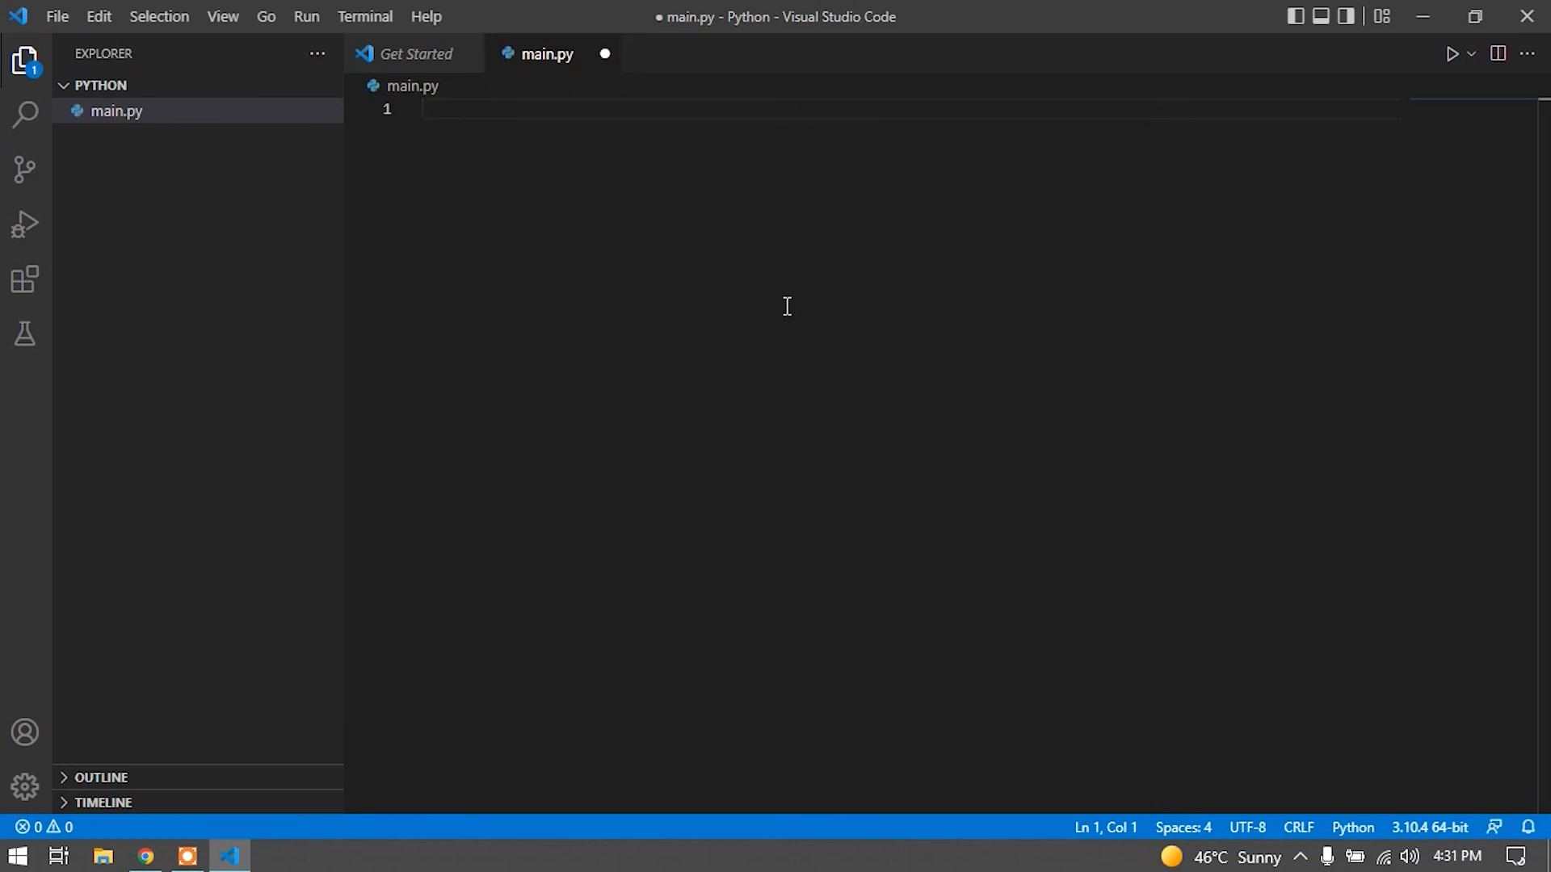
Step: Write print("Hello I am Python") in main.py and run the Python file in the terminal
type("print")
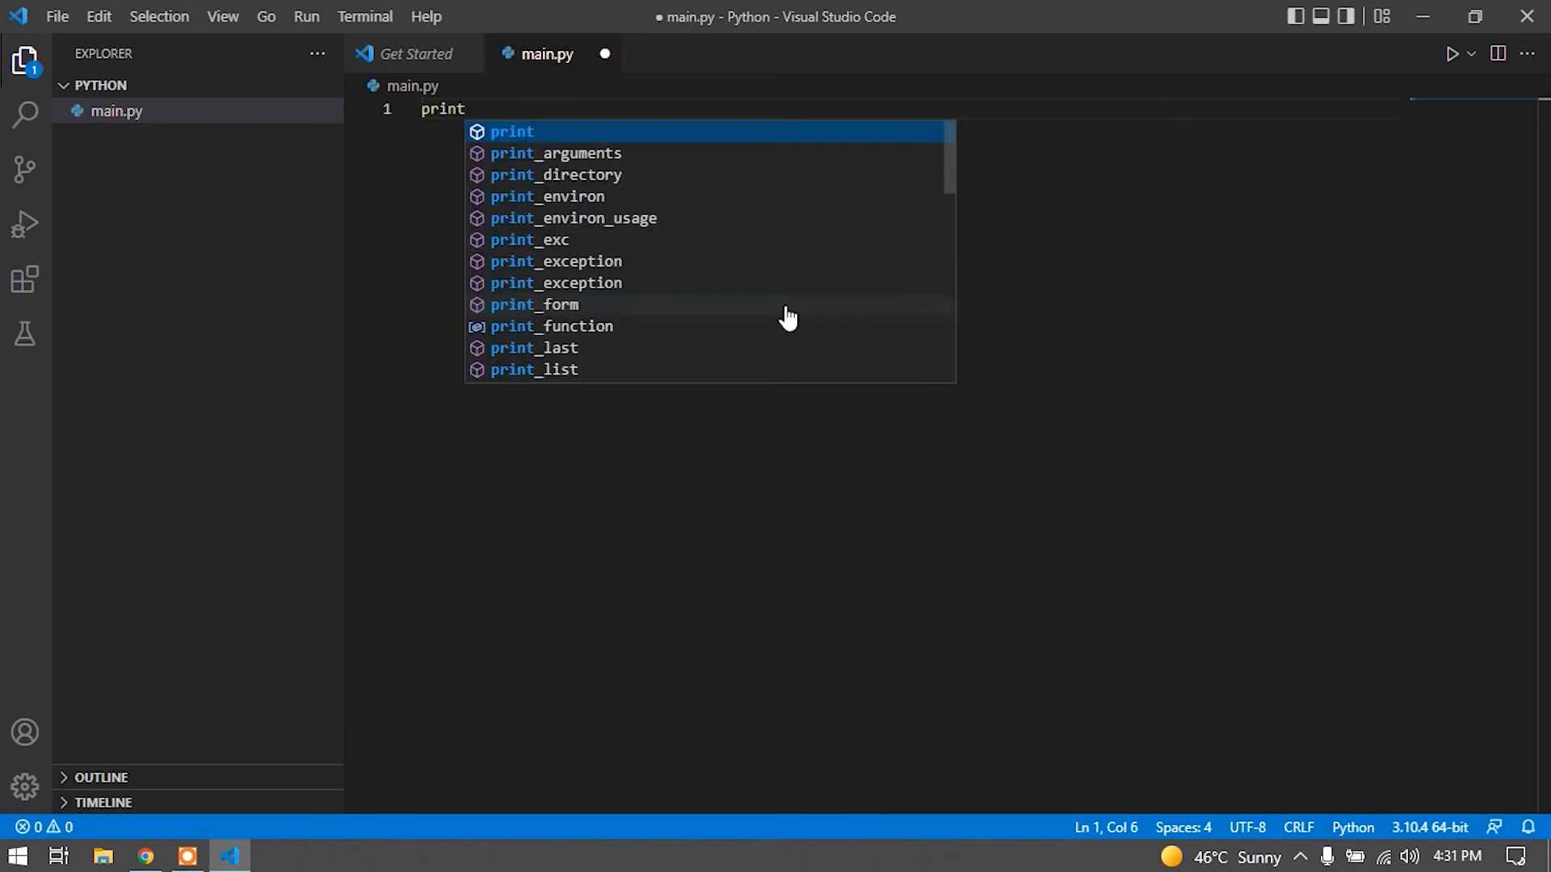
type("(\"Hello ")
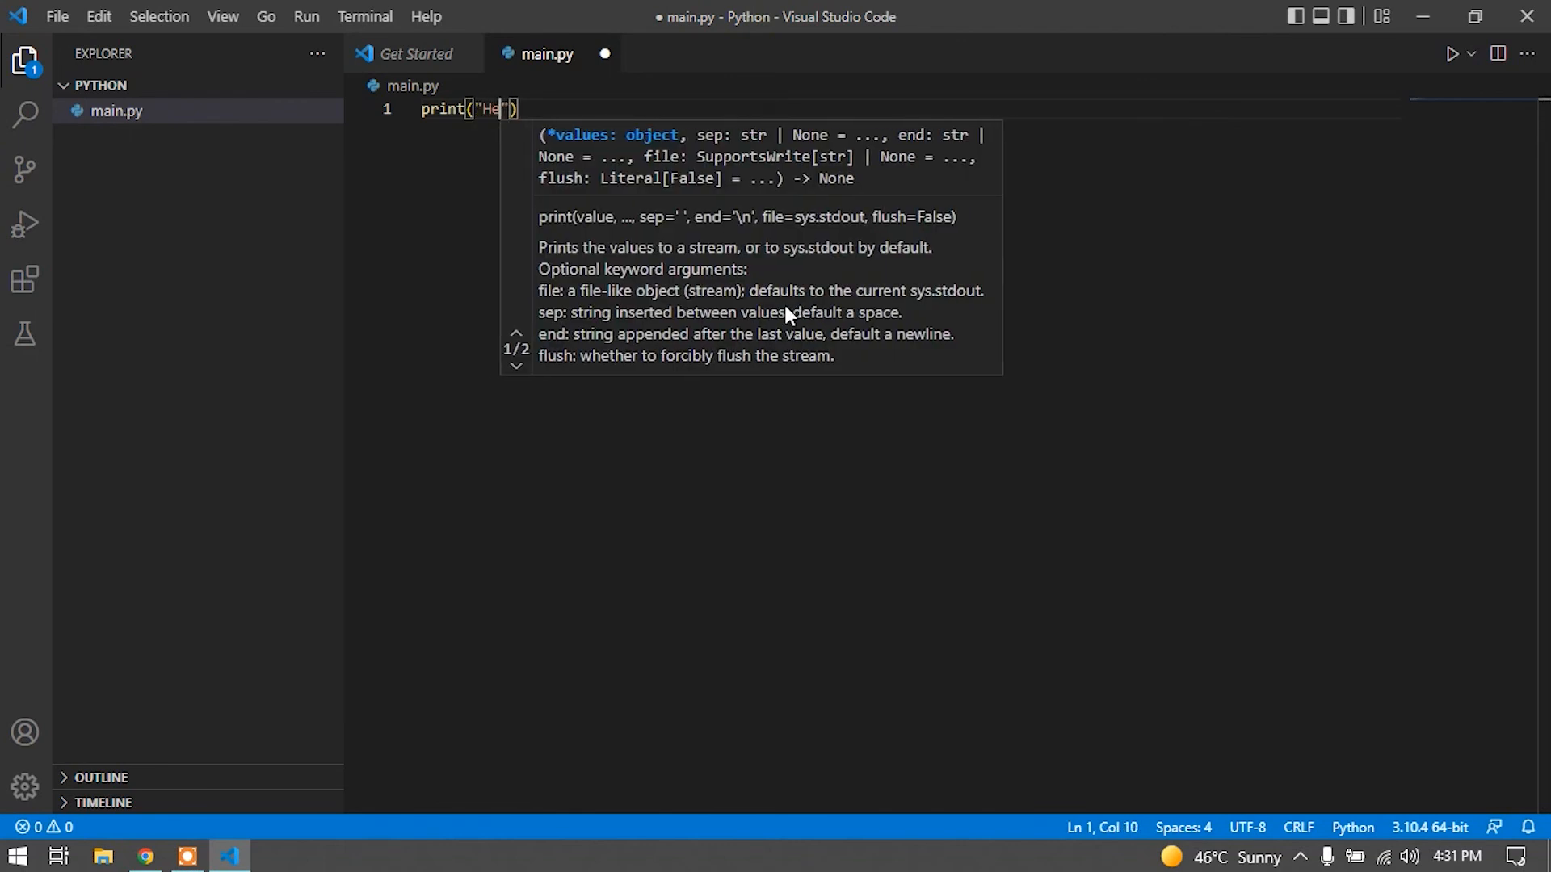
type("I am Pytho")
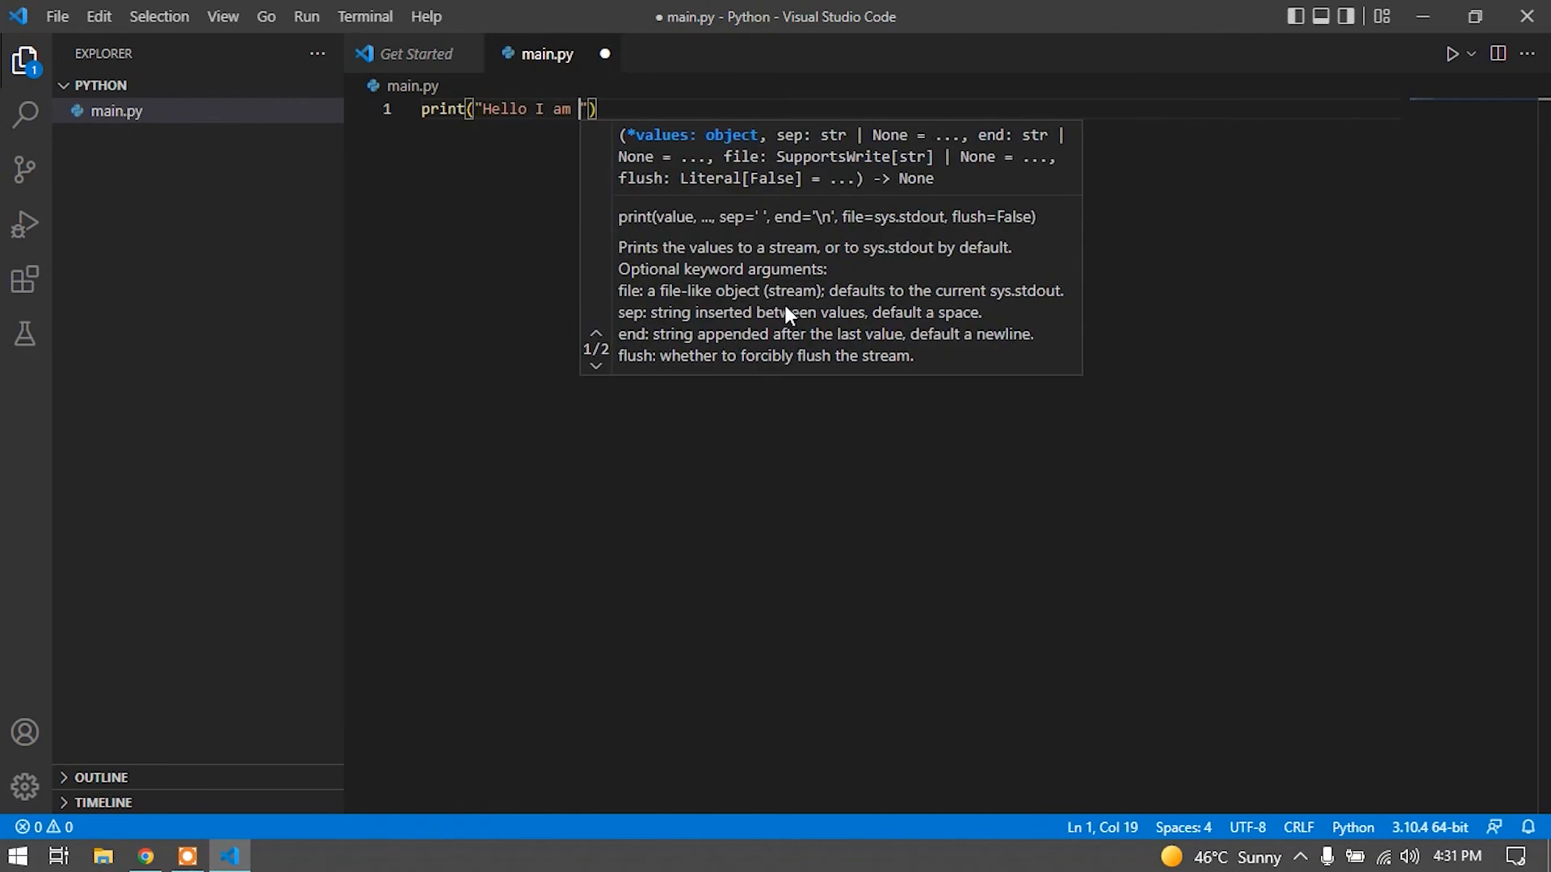
type("n\")")
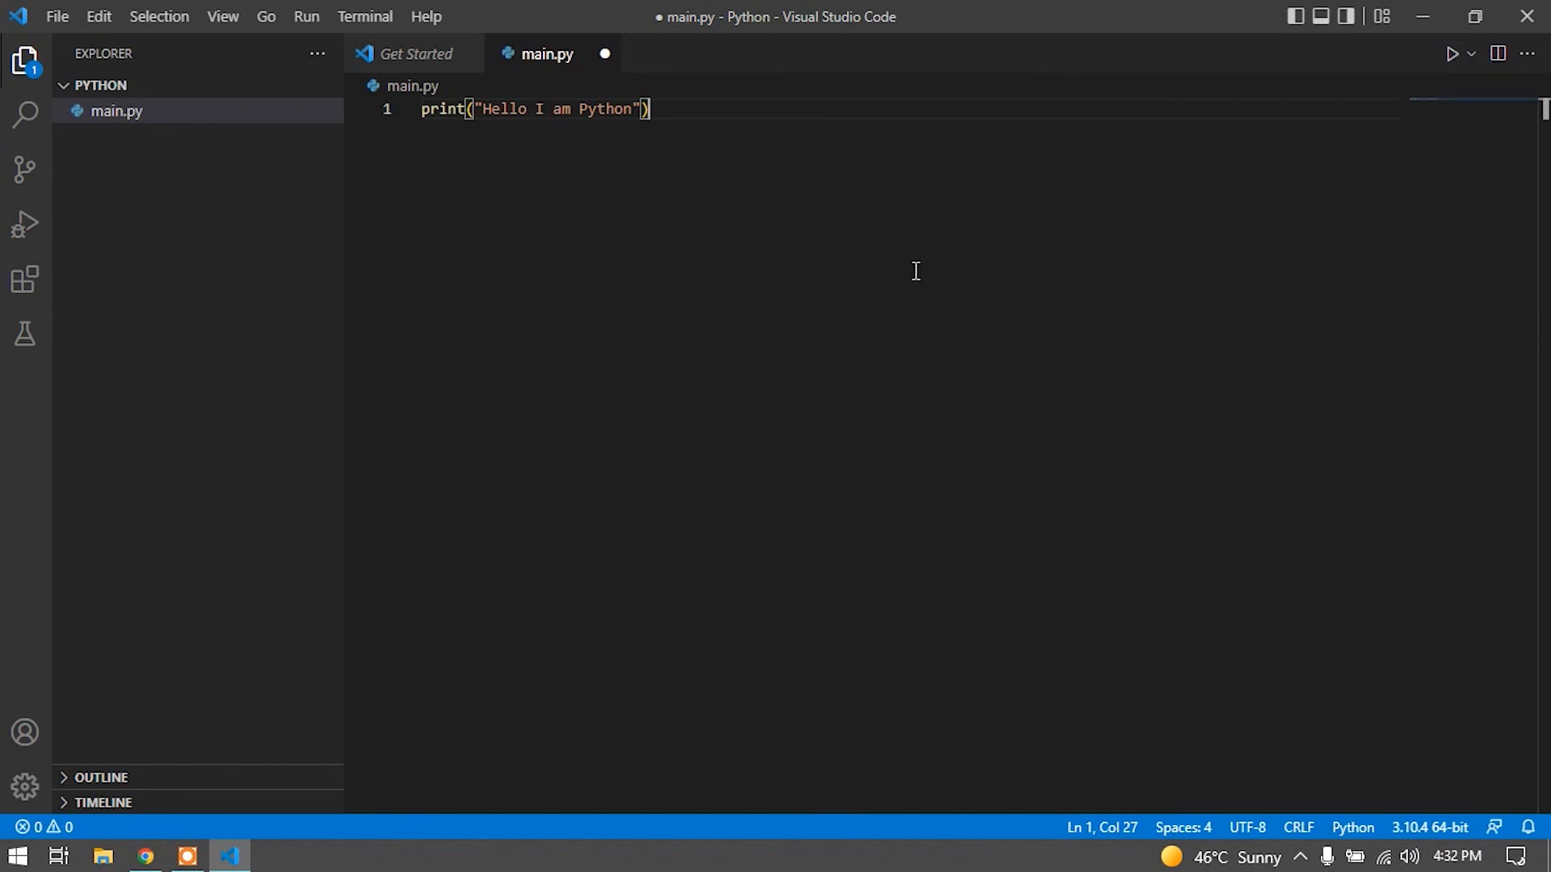
right_click(769, 148)
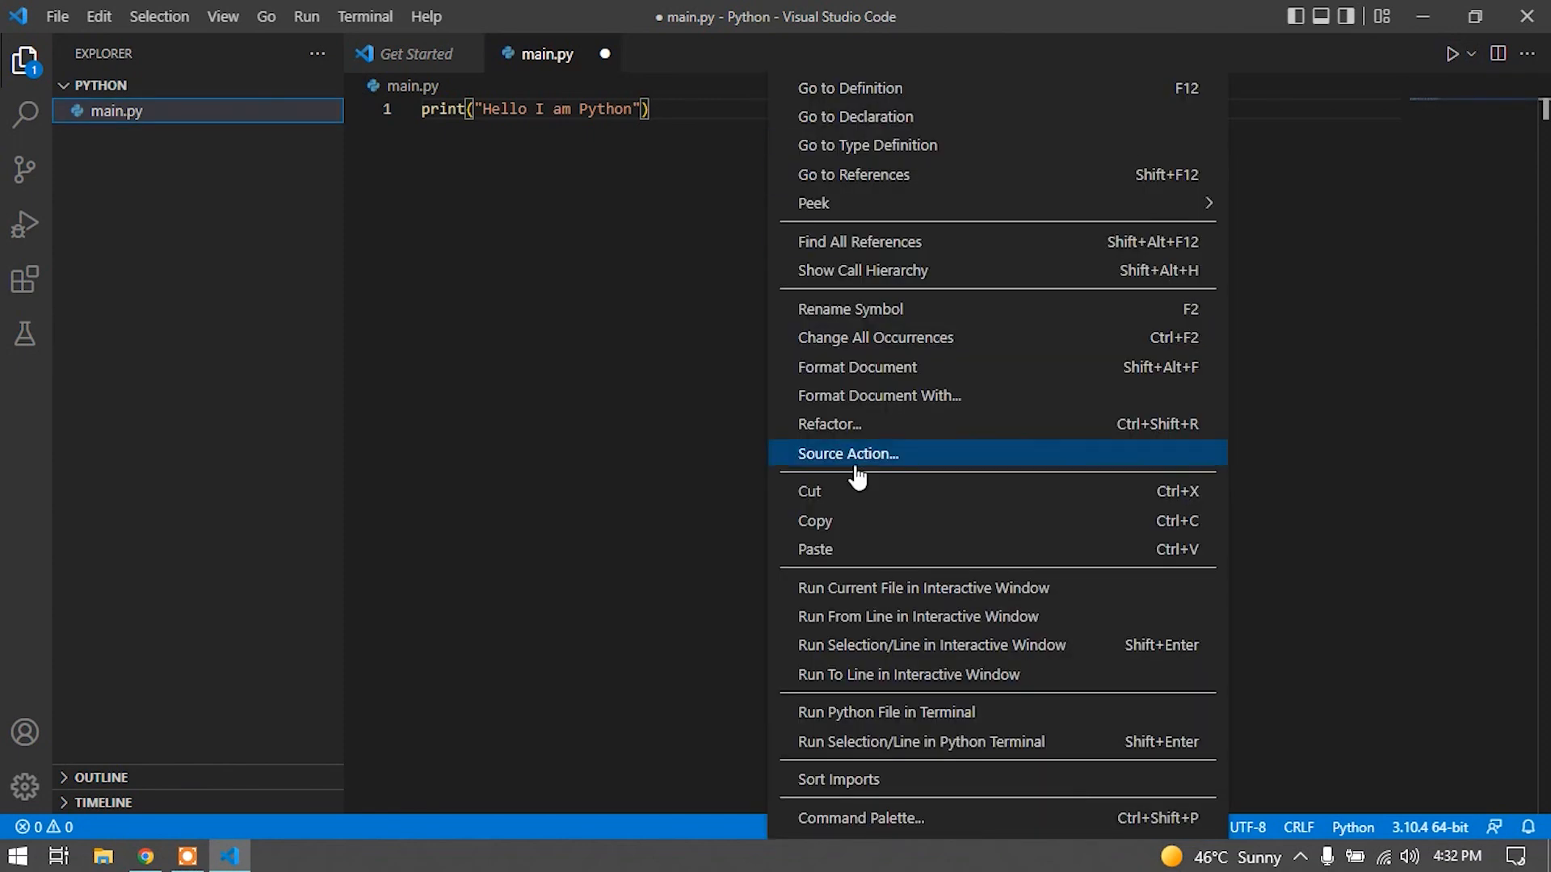
left_click(883, 721)
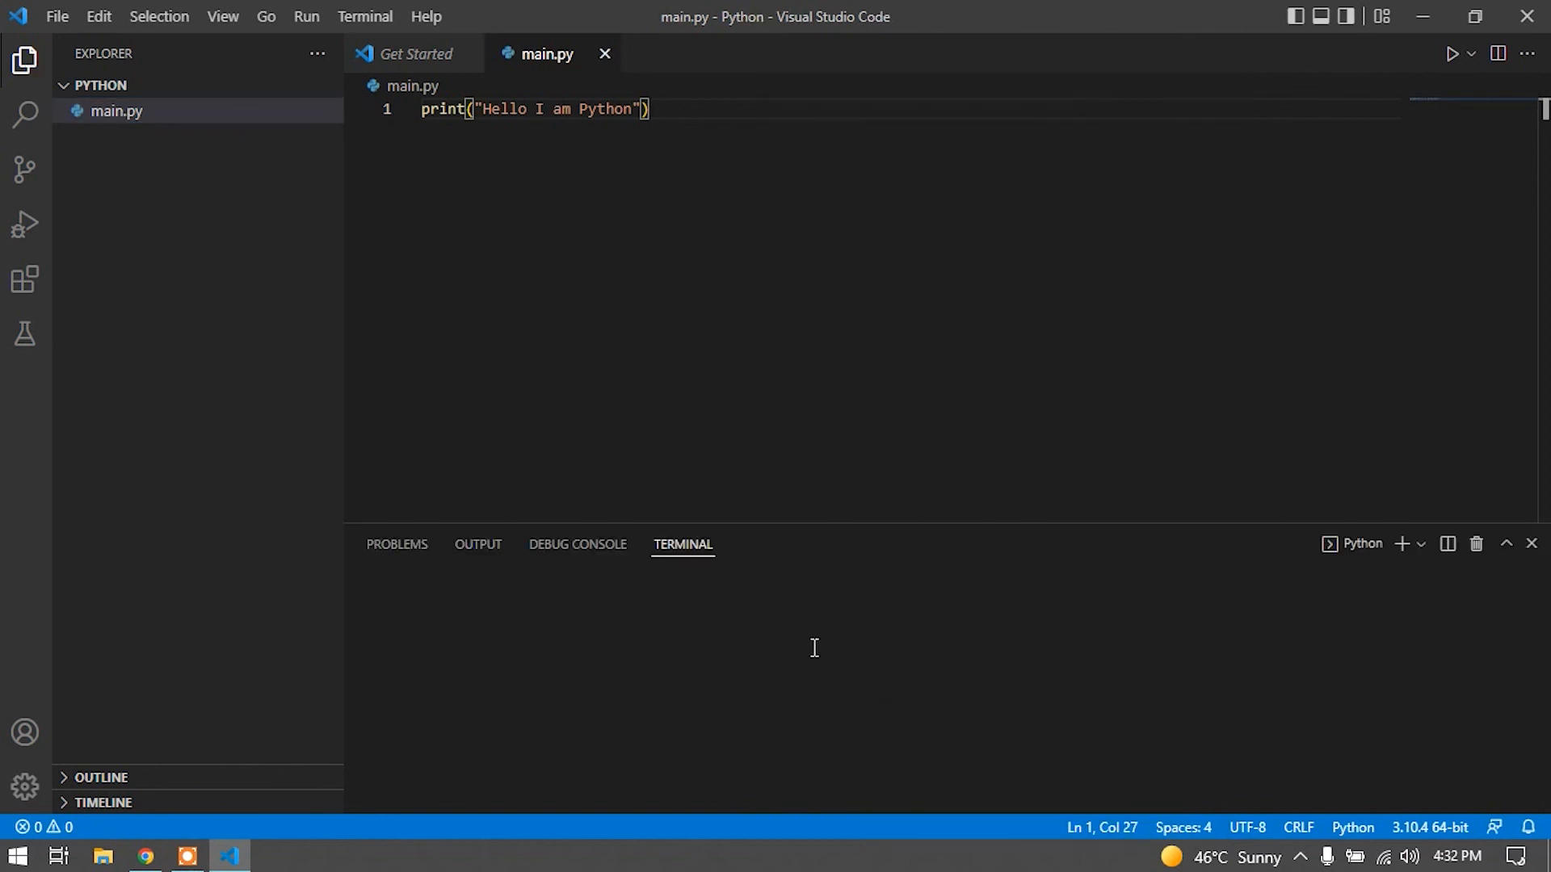